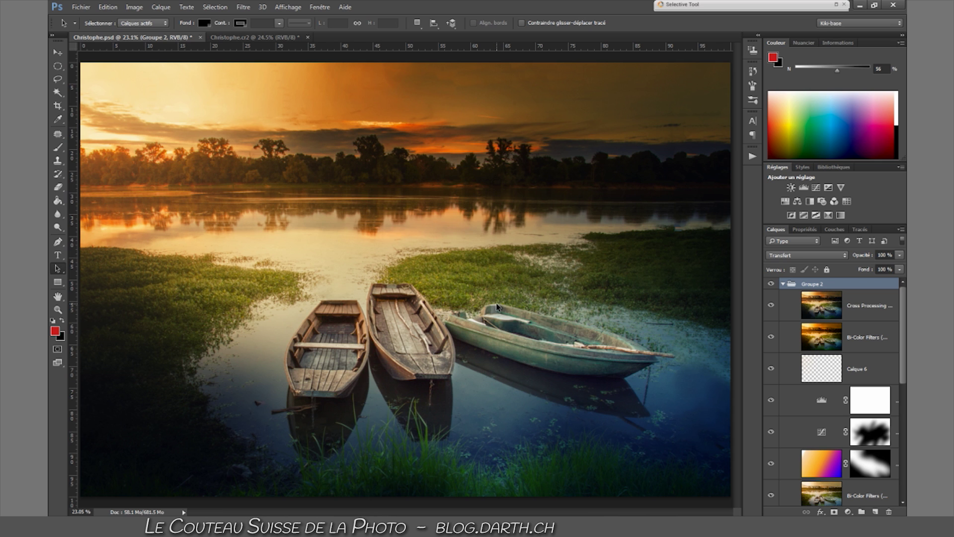
Step: Add a new empty layer above the background of Christophe.cr2 and set the brush diameter to 25 px for annotating
click(238, 37)
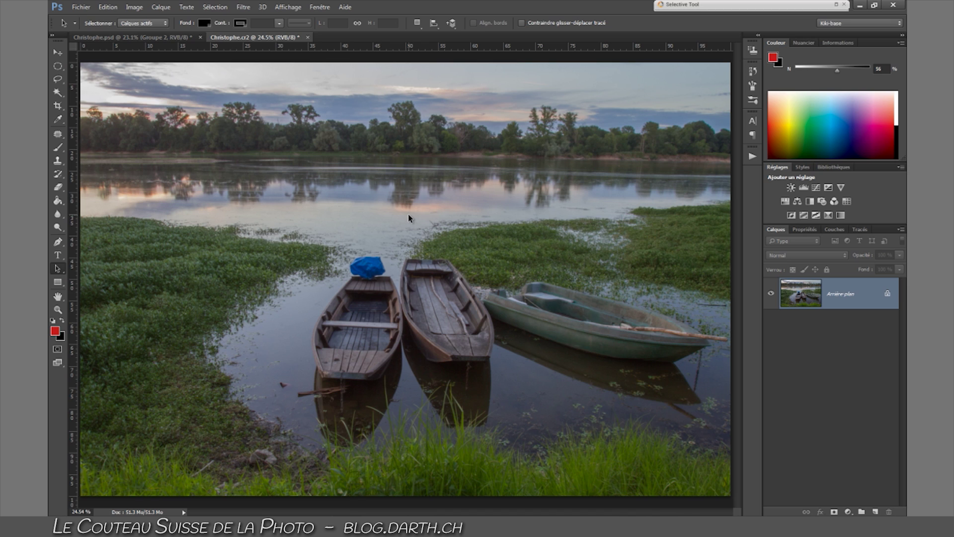
click(876, 512)
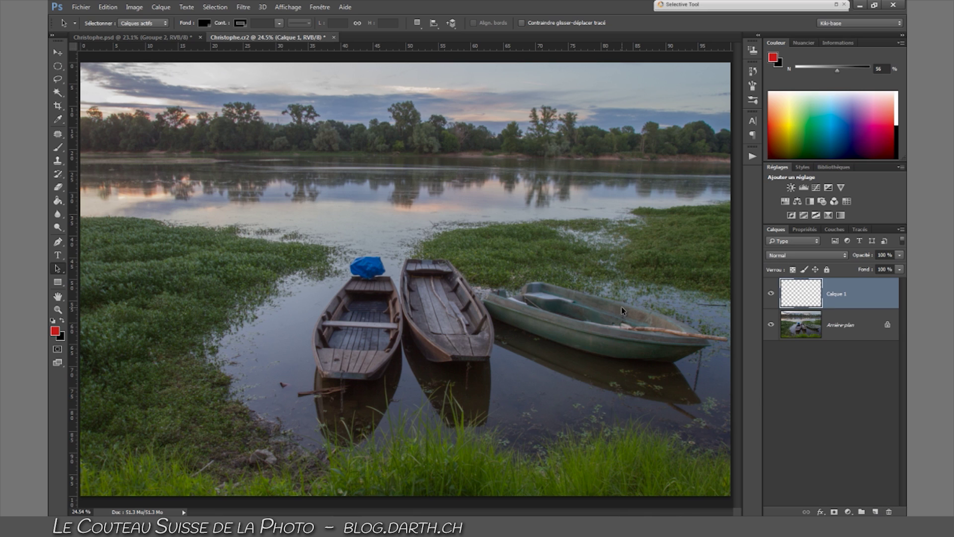
key(b)
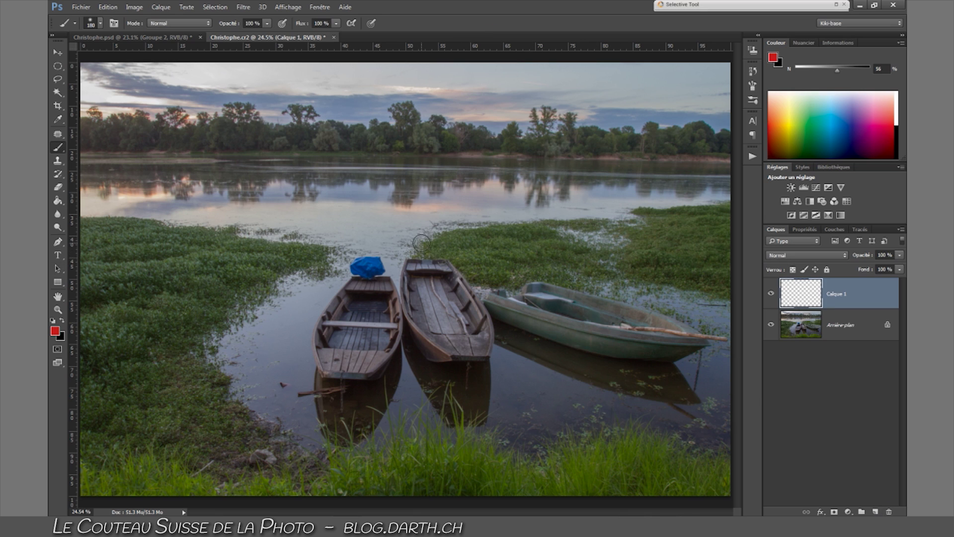
alt+right_click(430, 224)
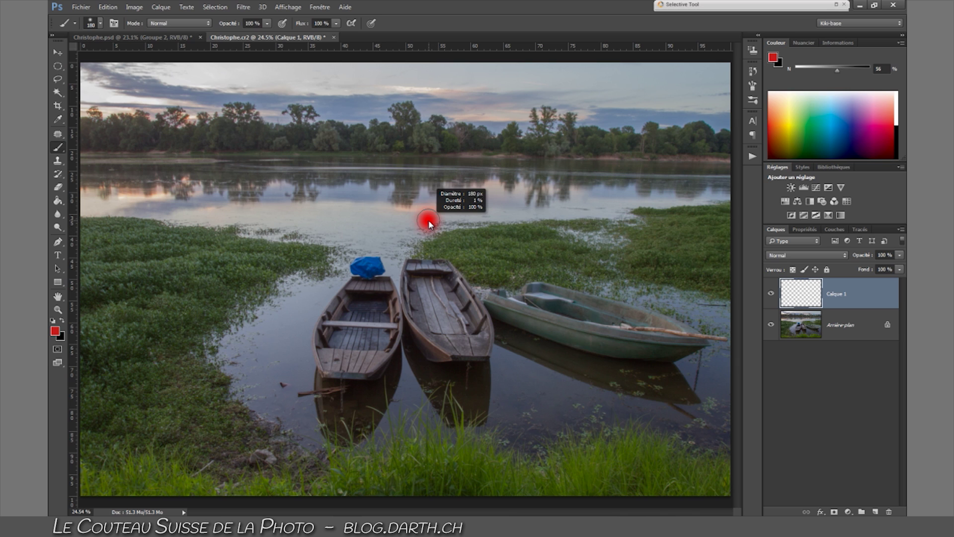
mouse_move(437, 220)
mouse_down()
mouse_move(461, 222)
mouse_move(431, 377)
mouse_move(434, 442)
mouse_move(426, 453)
mouse_move(394, 445)
mouse_move(398, 432)
mouse_up()
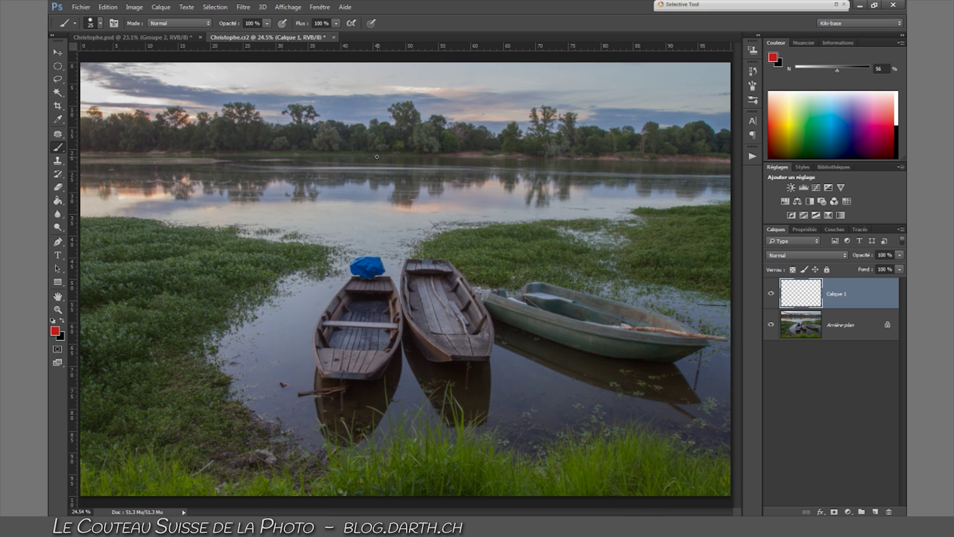
Step: Paint a red arrow running rightward along the far shoreline, ending at a handwritten letter P
drag(373, 153, 527, 157)
mouse_move(503, 144)
mouse_down()
mouse_move(521, 150)
mouse_move(488, 167)
mouse_up()
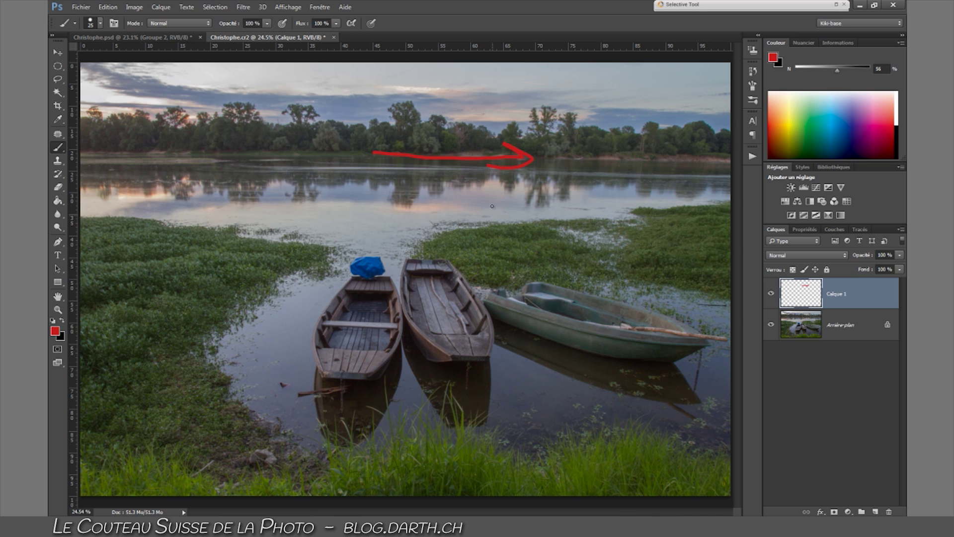
mouse_move(557, 141)
mouse_down()
mouse_move(546, 173)
mouse_move(560, 152)
mouse_up()
Step: Circle the green boat's far tip in red and draw three red arrows pointing at the photo's right edge
mouse_move(723, 328)
mouse_down()
mouse_move(693, 328)
mouse_move(723, 347)
mouse_move(718, 328)
mouse_up()
drag(679, 268, 720, 266)
mouse_move(695, 255)
mouse_down()
mouse_move(720, 266)
mouse_move(687, 279)
mouse_up()
mouse_move(679, 389)
mouse_down()
mouse_move(714, 396)
mouse_move(706, 385)
mouse_move(699, 408)
mouse_up()
drag(680, 175, 726, 173)
mouse_move(705, 168)
mouse_down()
mouse_move(729, 175)
mouse_move(707, 187)
mouse_up()
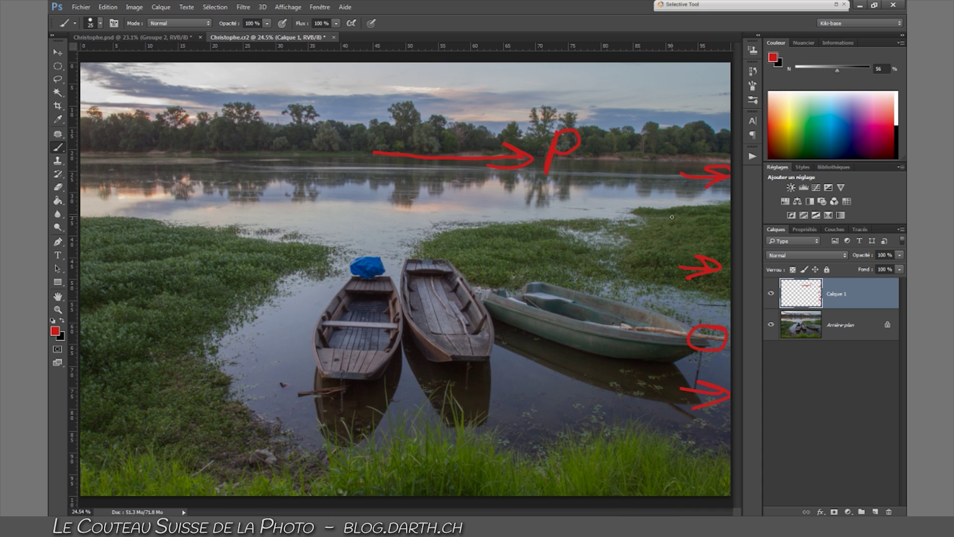
Step: Write a circled red E beside the right-edge arrows and circle the P on the shoreline
mouse_move(676, 196)
mouse_down()
mouse_move(662, 240)
mouse_move(692, 238)
mouse_up()
drag(679, 197, 698, 201)
mouse_move(672, 218)
mouse_down()
mouse_move(698, 222)
mouse_move(668, 194)
mouse_move(665, 249)
mouse_move(698, 195)
mouse_up()
mouse_move(551, 125)
mouse_down()
mouse_move(585, 149)
mouse_move(573, 118)
mouse_up()
Step: Draw red upward arrows along the photo's top edge and add a circled red C in the sky
mouse_move(233, 88)
mouse_down()
mouse_move(233, 62)
mouse_move(243, 79)
mouse_up()
mouse_move(301, 89)
mouse_down()
mouse_move(294, 70)
mouse_move(318, 77)
mouse_up()
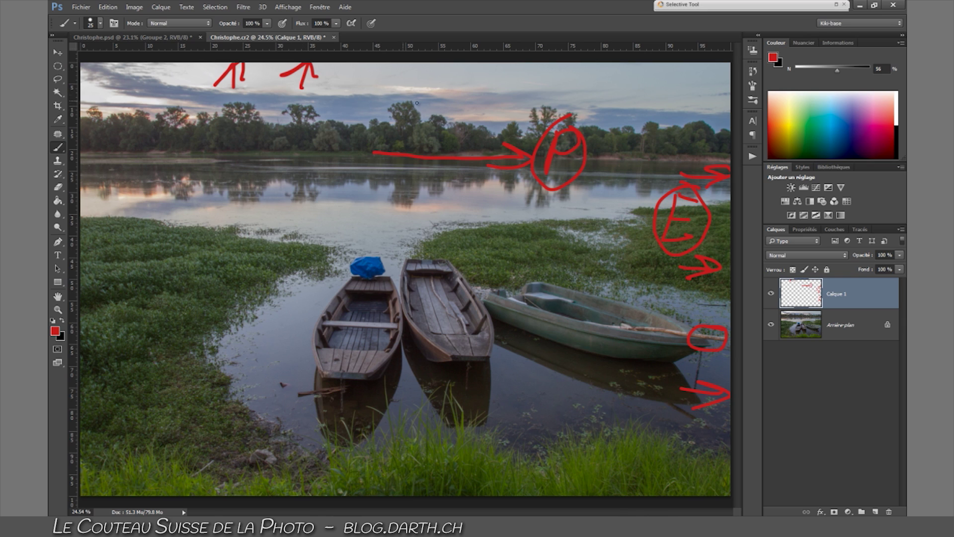
mouse_move(420, 88)
mouse_down()
mouse_move(431, 65)
mouse_move(411, 84)
mouse_up()
drag(432, 63, 452, 82)
mouse_move(539, 74)
mouse_down()
mouse_move(502, 94)
mouse_move(532, 116)
mouse_up()
drag(514, 66, 509, 113)
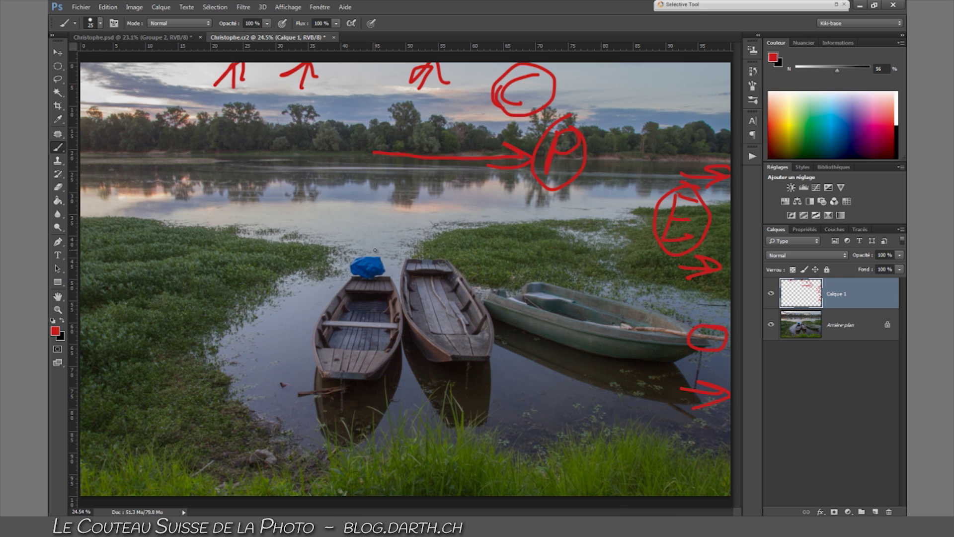
Step: Circle the blue bag on the first boat in red and mark it with an arrow and the letter R
mouse_move(373, 248)
mouse_down()
mouse_move(345, 253)
mouse_move(337, 270)
mouse_move(363, 287)
mouse_move(390, 283)
mouse_move(395, 263)
mouse_move(347, 243)
mouse_move(362, 226)
mouse_up()
mouse_move(366, 199)
mouse_down()
mouse_move(362, 222)
mouse_move(380, 201)
mouse_move(382, 226)
mouse_up()
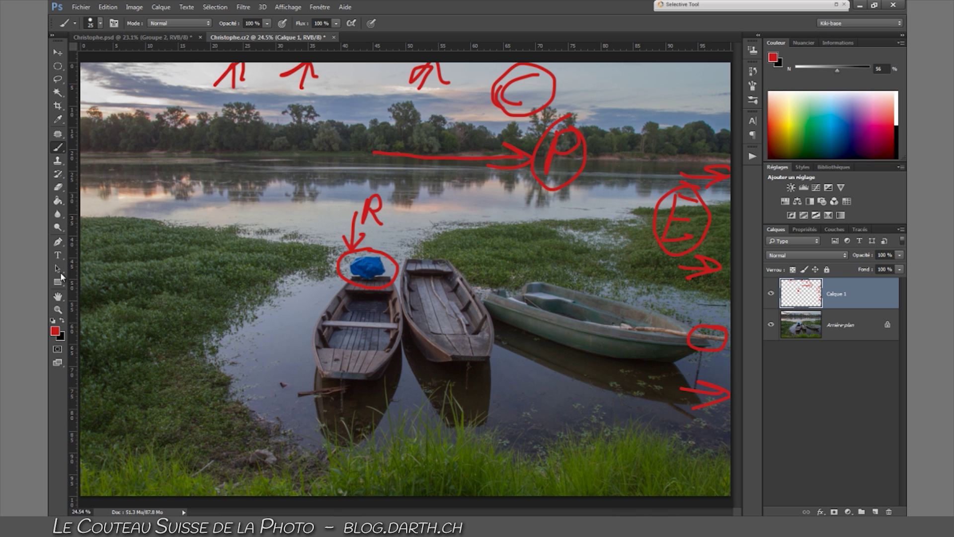
Step: Swap the foreground and background colours and set the new foreground colour to blue 0600ff
click(61, 319)
click(55, 329)
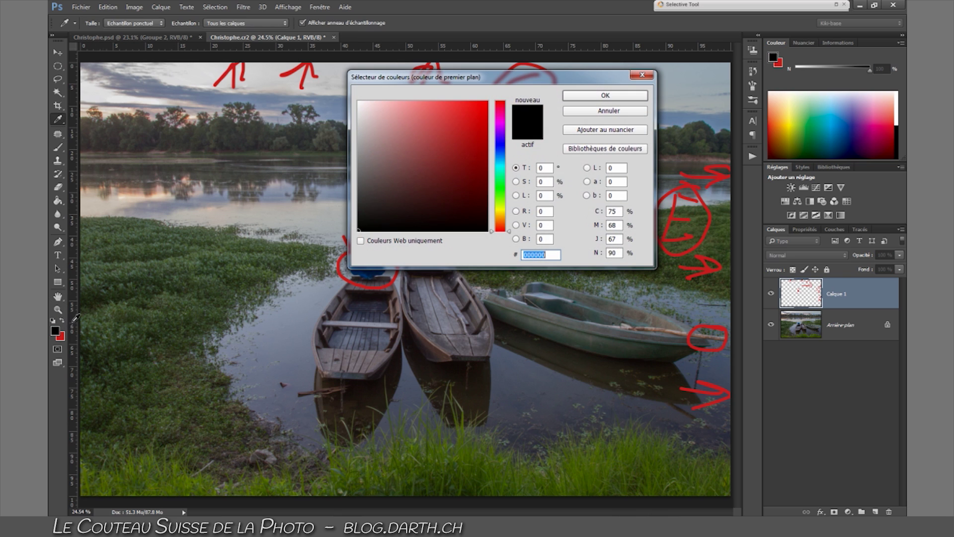
click(509, 219)
drag(510, 218, 511, 145)
drag(457, 132, 407, 101)
click(472, 139)
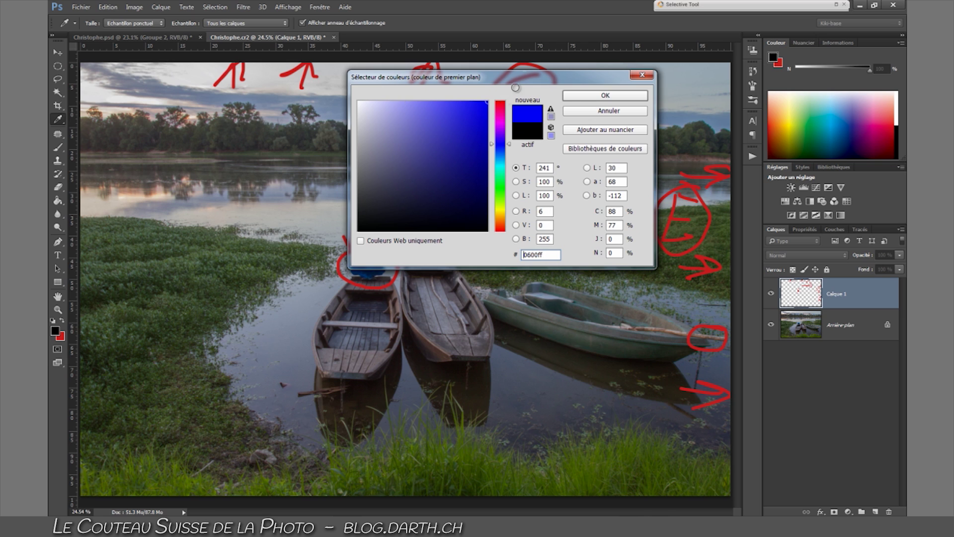
click(598, 96)
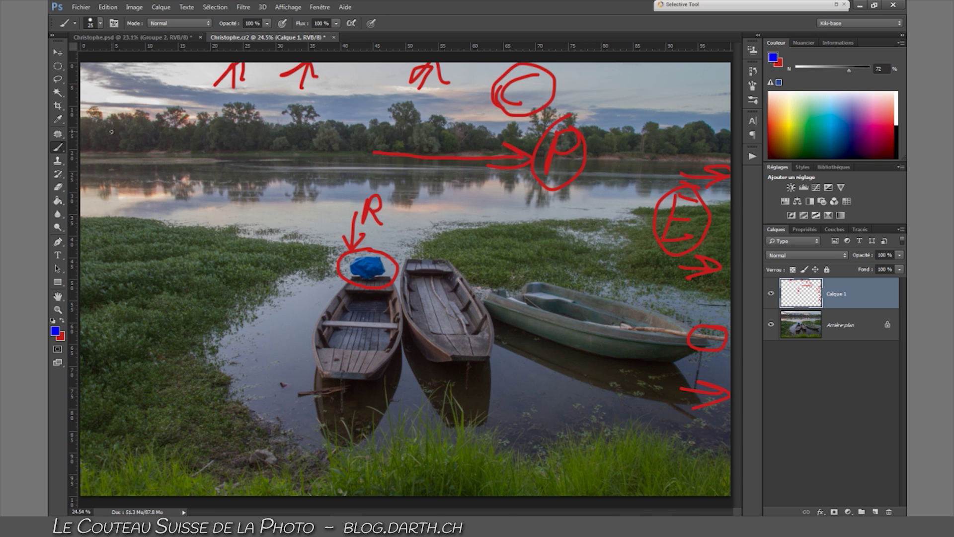
Step: Paint a blue arrow descending from the photo's upper-left edge onto the water and label it with a circled L
mouse_move(81, 111)
mouse_down()
mouse_move(236, 189)
mouse_move(212, 160)
mouse_move(244, 189)
mouse_move(196, 191)
mouse_move(215, 163)
mouse_up()
mouse_move(149, 98)
mouse_down()
mouse_move(151, 125)
mouse_move(175, 126)
mouse_up()
mouse_move(173, 85)
mouse_down()
mouse_move(139, 106)
mouse_move(178, 91)
mouse_move(162, 88)
mouse_up()
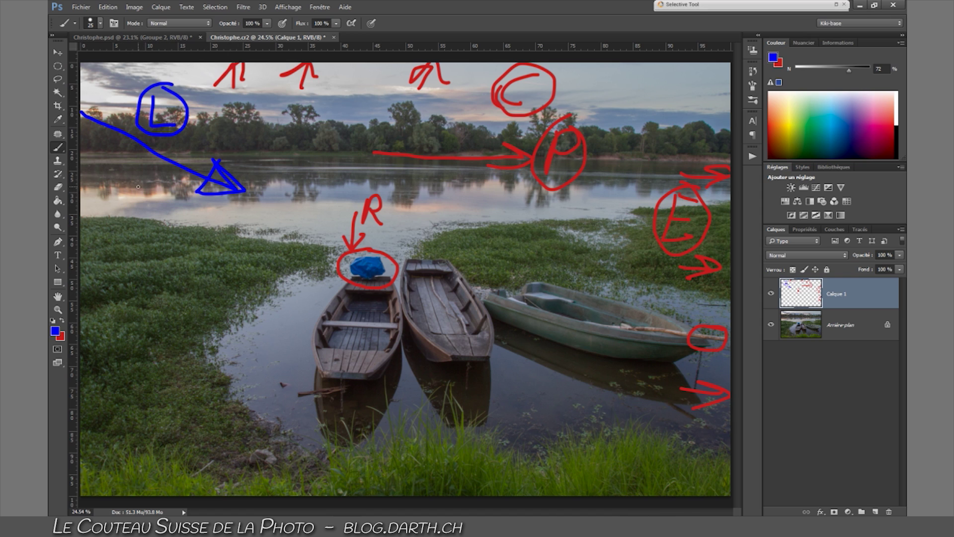
Step: Outline the left reflections and two sky areas in blue, link them with lines, and add a circled label on the water
mouse_move(151, 179)
mouse_down()
mouse_move(88, 189)
mouse_move(155, 184)
mouse_up()
drag(123, 97, 130, 111)
mouse_move(471, 94)
mouse_down()
mouse_move(486, 111)
mouse_move(475, 90)
mouse_up()
mouse_move(126, 117)
mouse_down()
mouse_move(129, 175)
mouse_move(129, 160)
mouse_move(437, 113)
mouse_up()
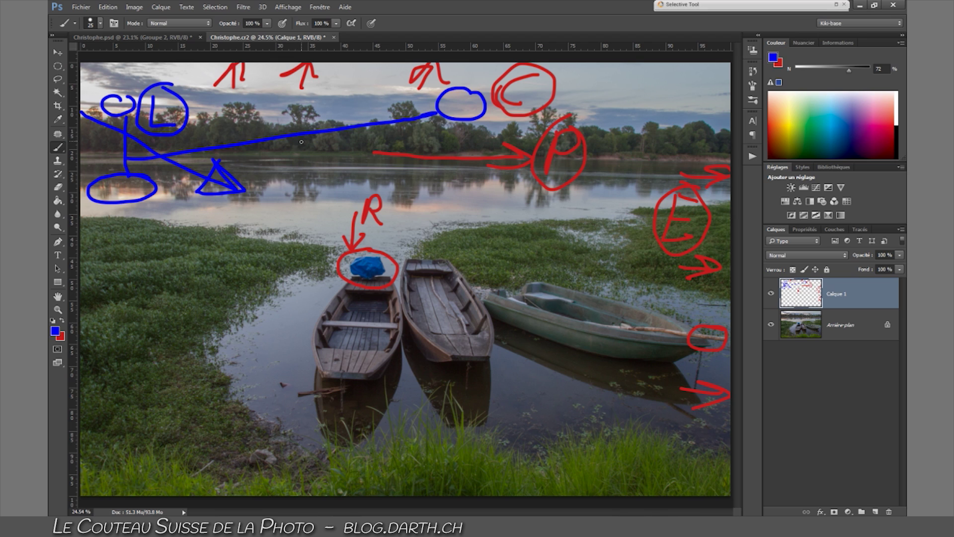
drag(301, 135, 293, 172)
mouse_move(294, 183)
mouse_down()
mouse_move(297, 204)
mouse_move(320, 178)
mouse_move(310, 197)
mouse_up()
mouse_move(316, 162)
mouse_down()
mouse_move(263, 194)
mouse_move(339, 186)
mouse_move(313, 161)
mouse_up()
Step: Draw blue ovals in the right sky, right water and beside the first boat, joined by a curve labelled with a circled B
mouse_move(669, 79)
mouse_down()
mouse_move(618, 110)
mouse_move(651, 67)
mouse_up()
mouse_move(297, 310)
mouse_down()
mouse_move(300, 352)
mouse_move(306, 292)
mouse_up()
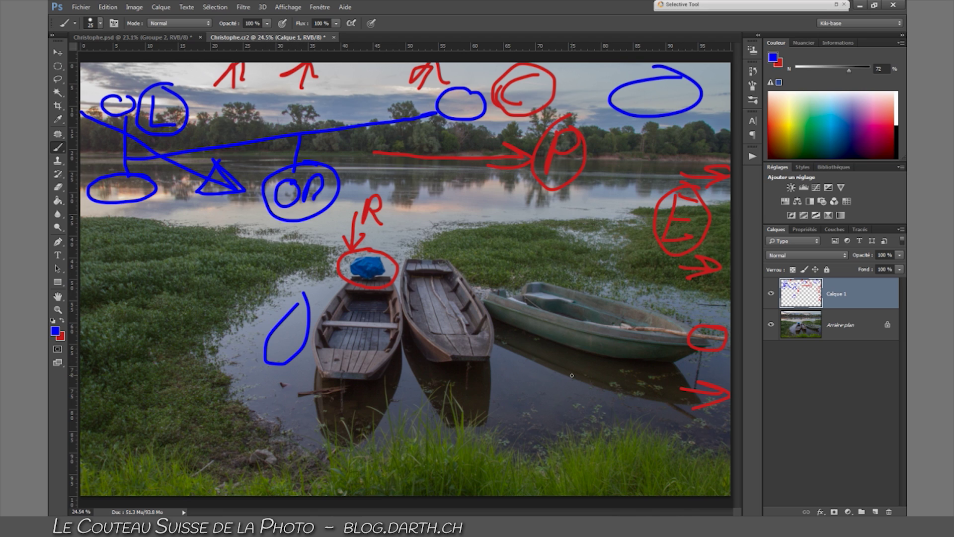
mouse_move(630, 183)
mouse_down()
mouse_move(594, 188)
mouse_move(625, 170)
mouse_up()
mouse_move(296, 315)
mouse_down()
mouse_move(332, 282)
mouse_move(643, 182)
mouse_move(680, 102)
mouse_up()
drag(459, 194, 453, 230)
mouse_move(497, 188)
mouse_down()
mouse_move(492, 180)
mouse_move(469, 244)
mouse_move(499, 196)
mouse_up()
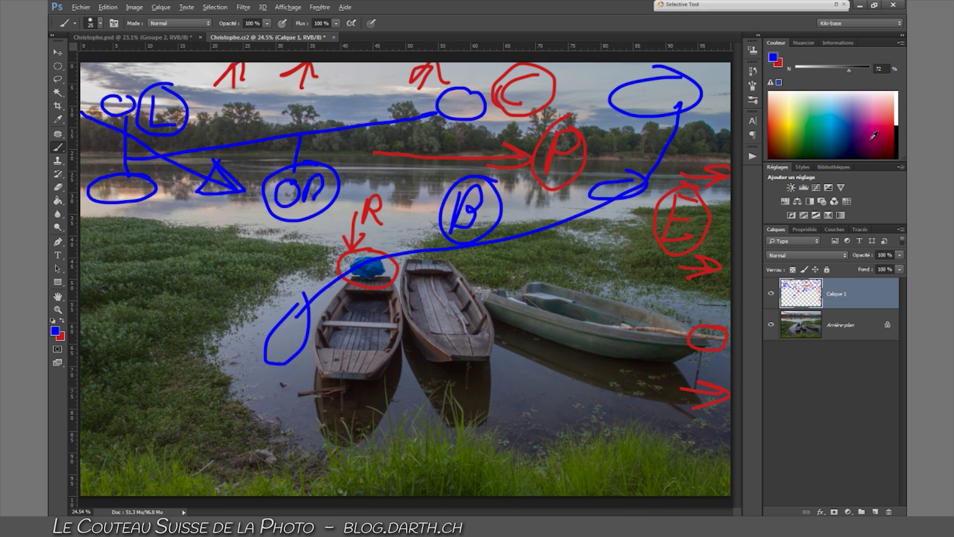
Step: Switch the brush colour to green and outline the group of three boats with their reflections
alt+click(804, 122)
key(x)
mouse_move(360, 235)
mouse_down()
mouse_move(288, 281)
mouse_move(260, 337)
mouse_move(283, 396)
mouse_move(336, 422)
mouse_move(398, 400)
mouse_move(403, 379)
mouse_move(436, 398)
mouse_move(506, 398)
mouse_move(521, 364)
mouse_move(551, 384)
mouse_move(646, 398)
mouse_move(730, 380)
mouse_up()
mouse_move(639, 272)
mouse_down()
mouse_move(485, 257)
mouse_move(400, 234)
mouse_move(335, 230)
mouse_up()
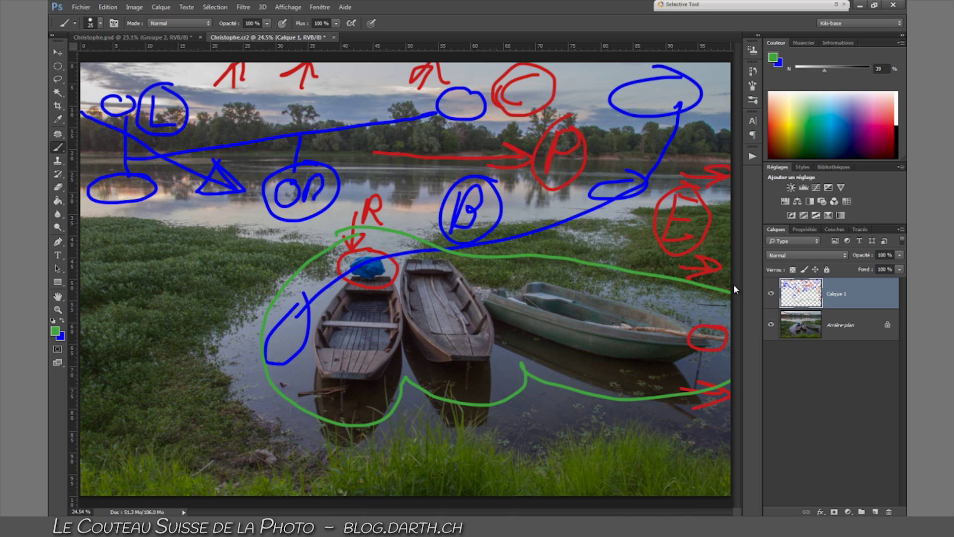
Step: Hide the annotation layer so only the photo is displayed
click(771, 296)
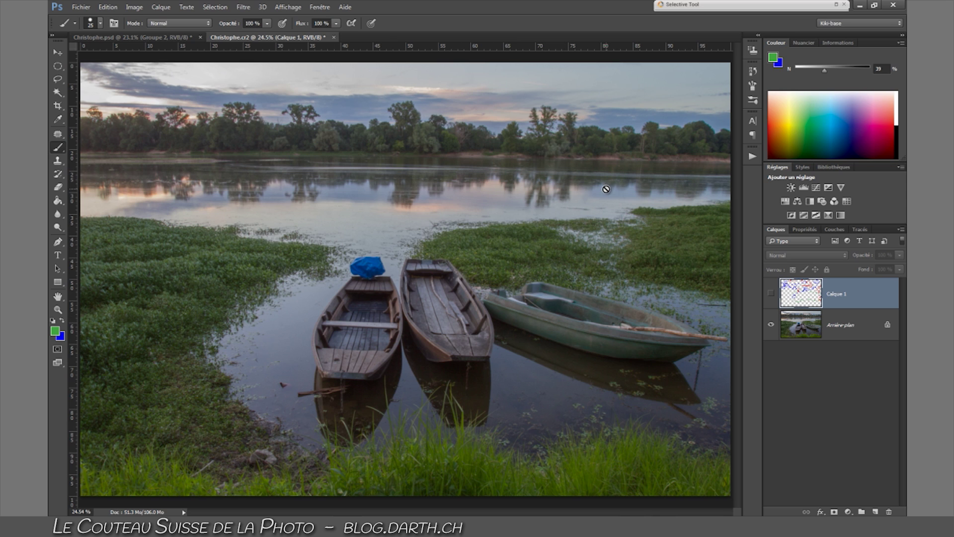
key(z)
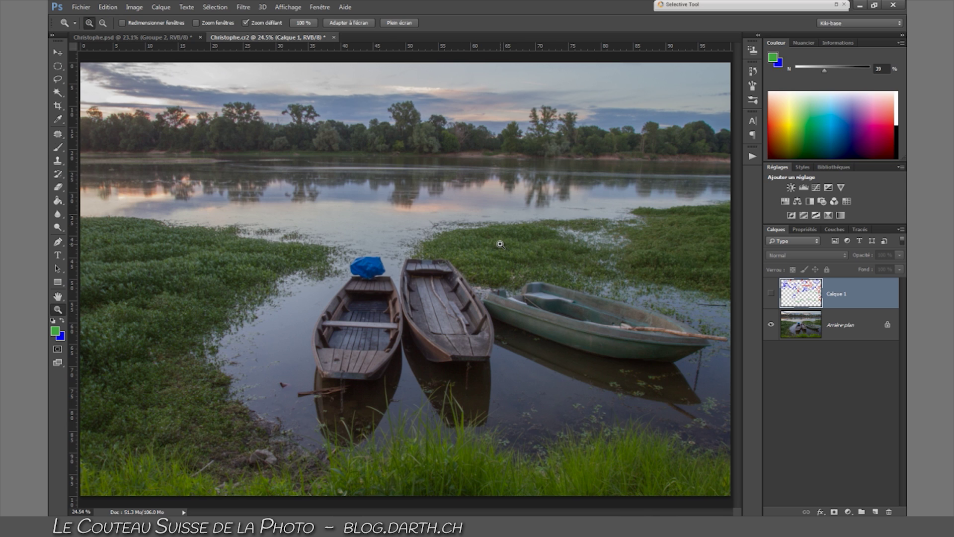
drag(499, 244, 475, 244)
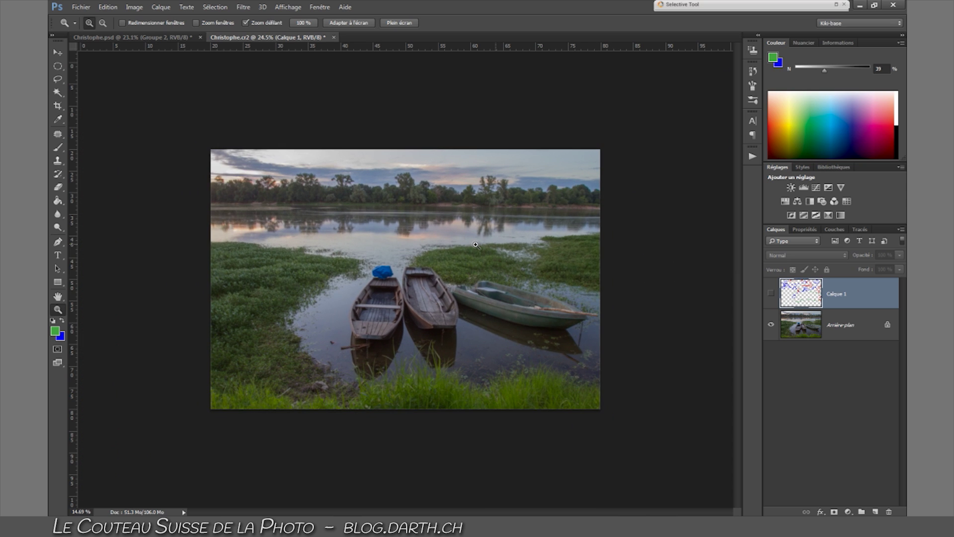
key(b)
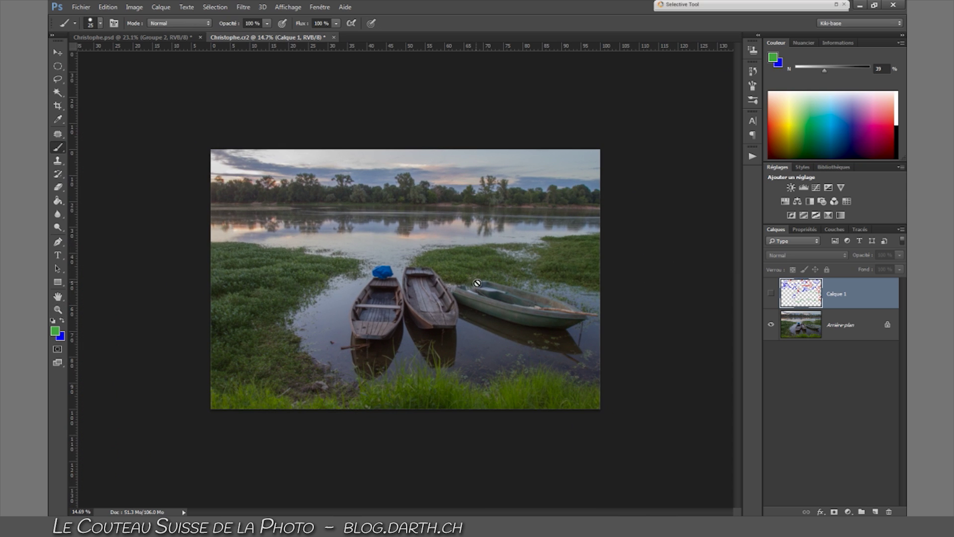
Step: Extend the canvas slightly beyond the photo's top and right edges with the Crop tool, using the blue background colour
click(58, 108)
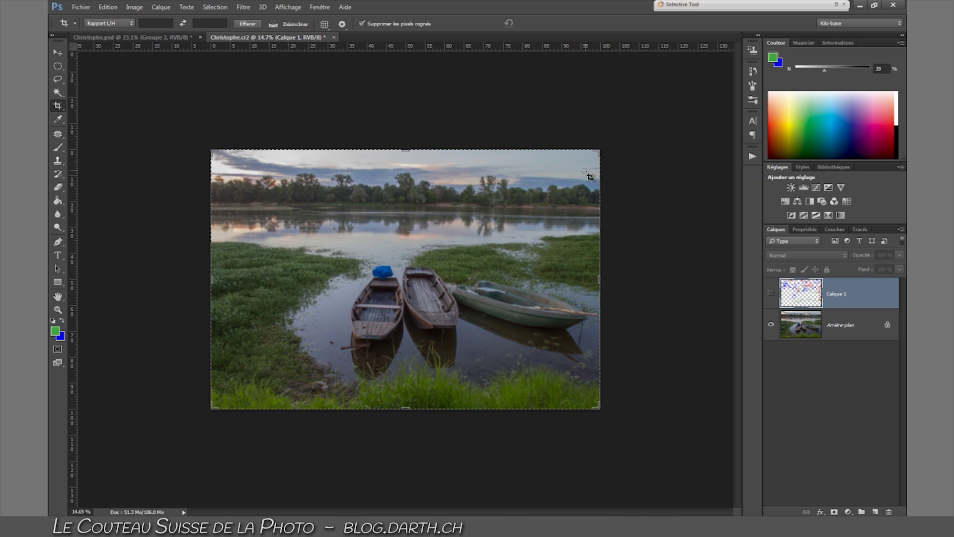
drag(600, 149, 613, 140)
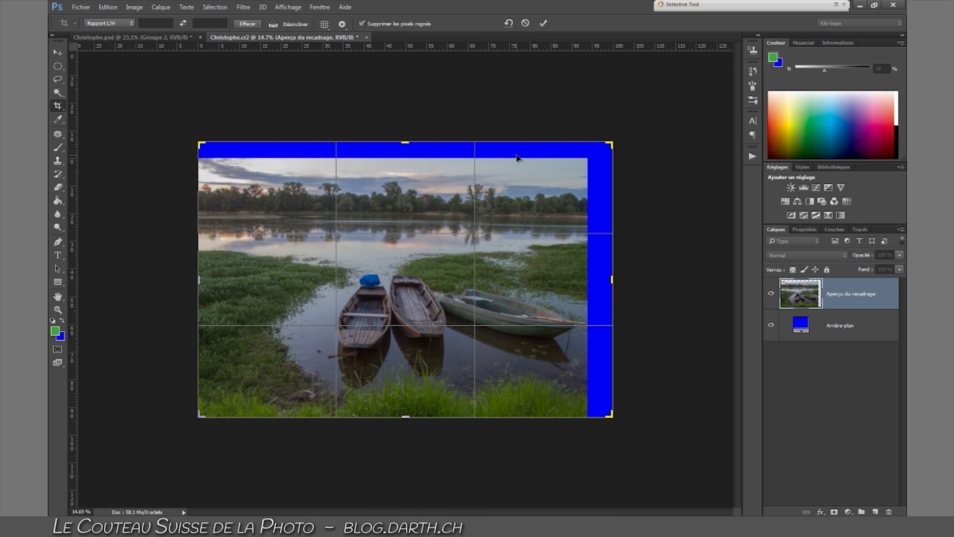
key(Return)
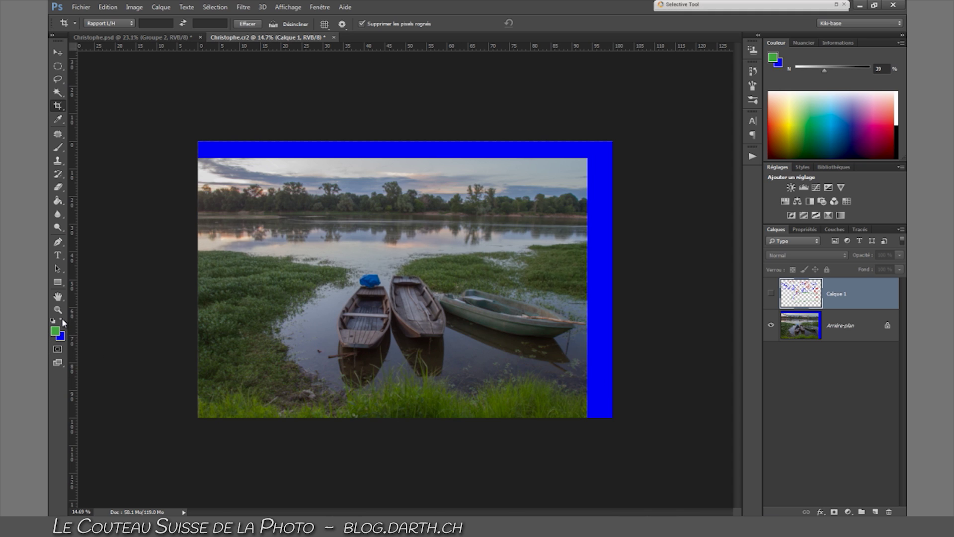
Step: Reset the foreground and background colours to default black and white and undo the blue canvas extension
key(d)
key(ctrl+z)
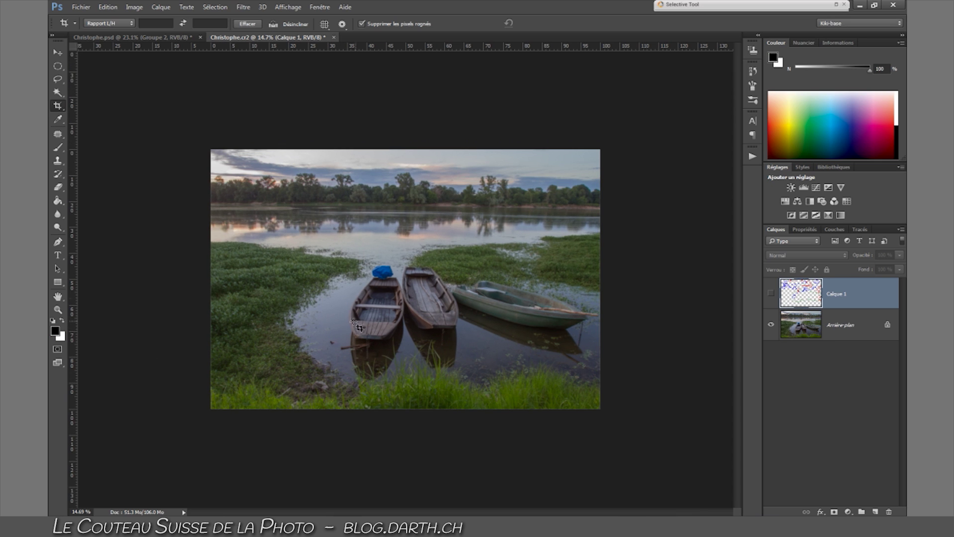
Step: Extend the canvas past the photo's top and right edges with the Crop tool, filling the added area with white
click(440, 283)
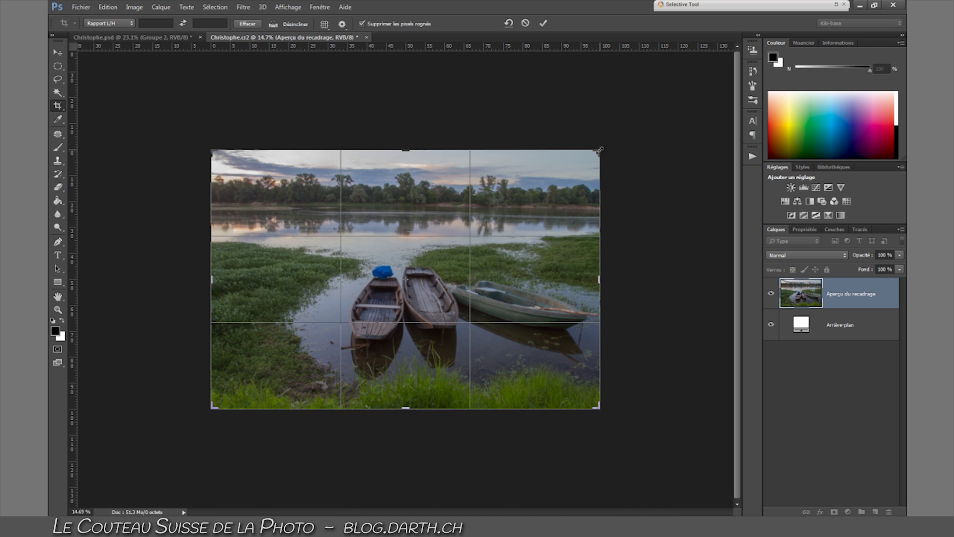
drag(599, 149, 617, 140)
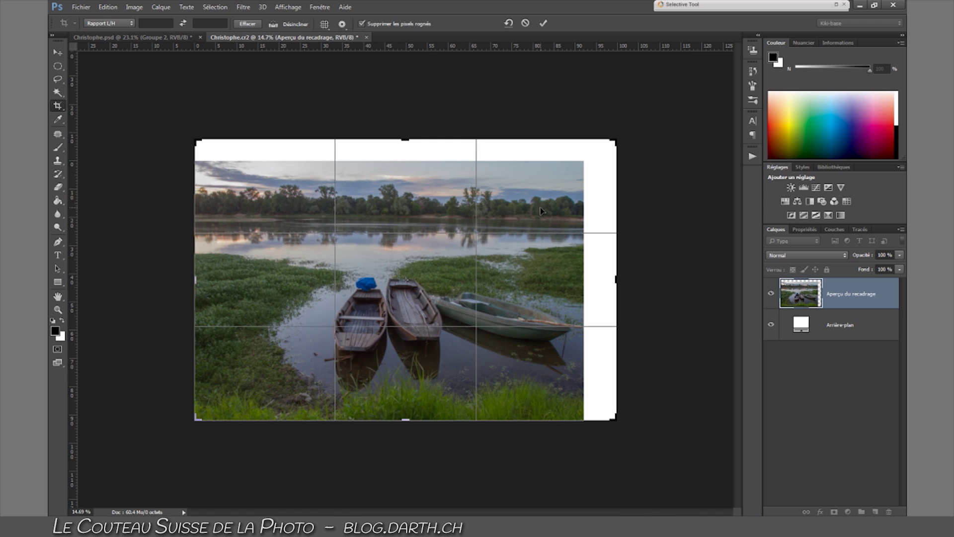
key(Return)
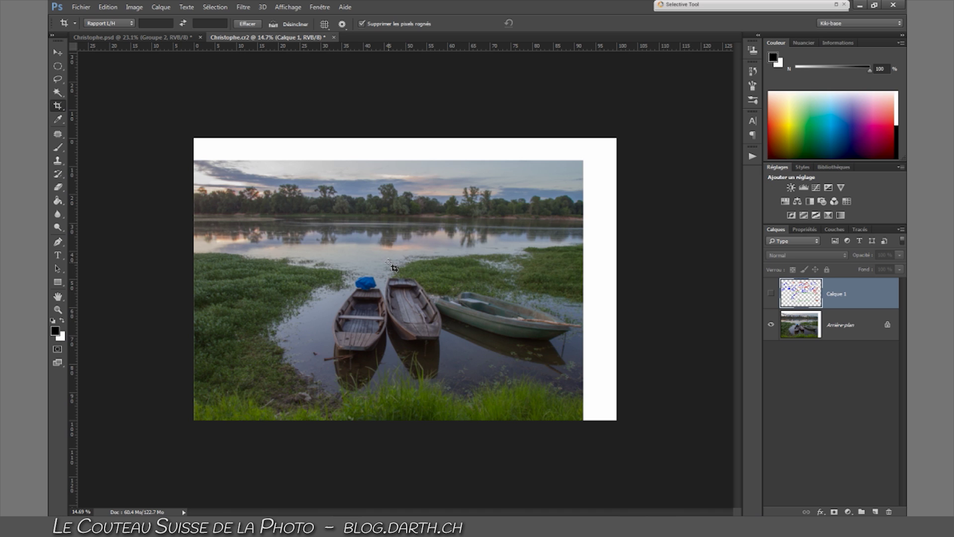
Step: Duplicate the background layer and select the white border on the copy with the Magic Wand
key(w)
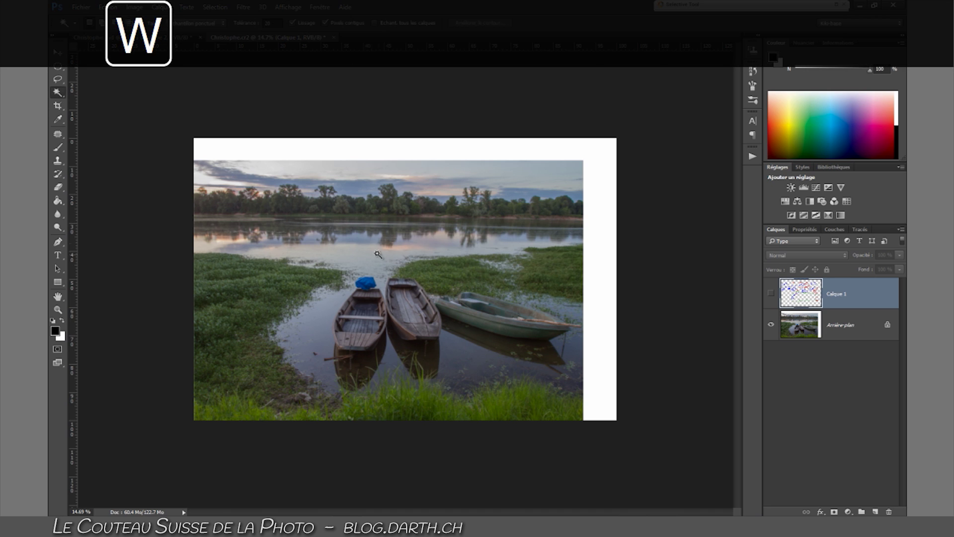
key(alt+bracketleft)
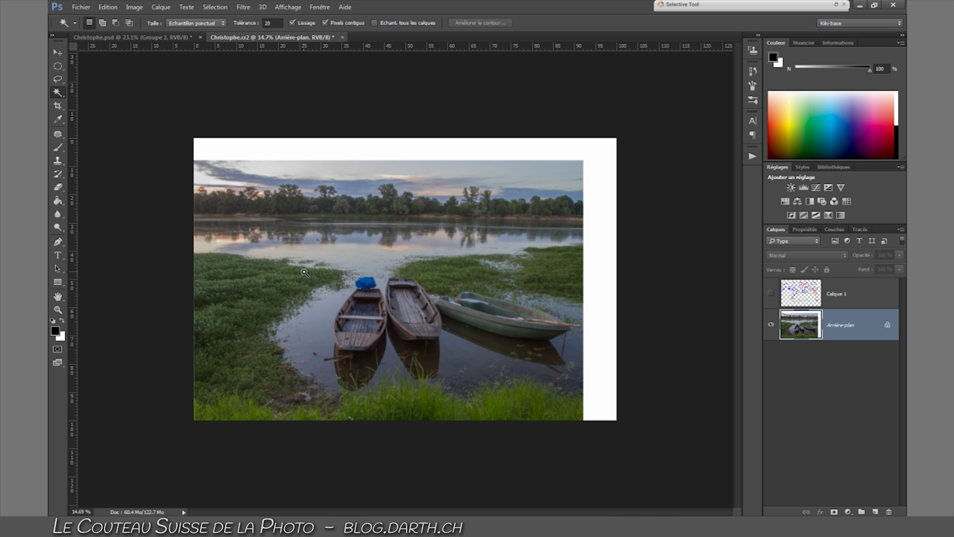
key(ctrl+j)
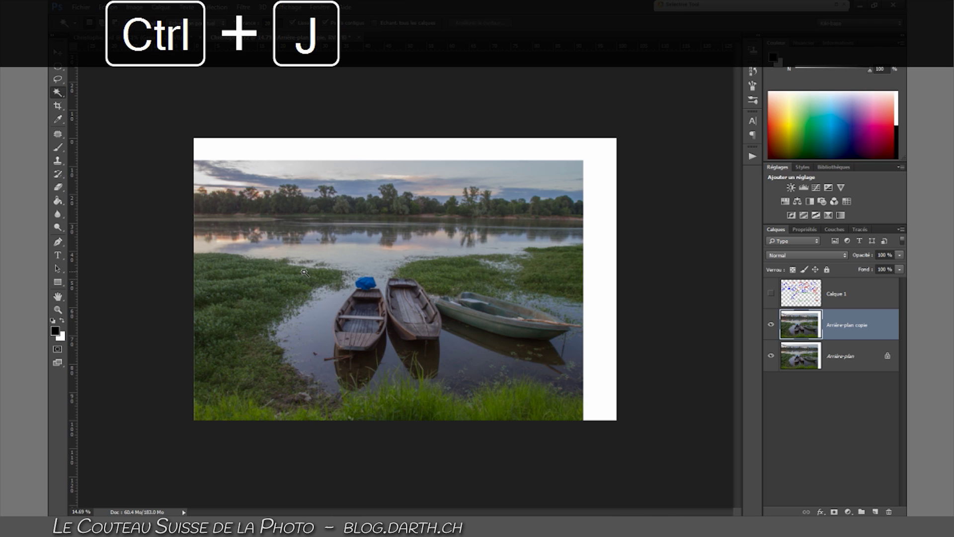
click(294, 150)
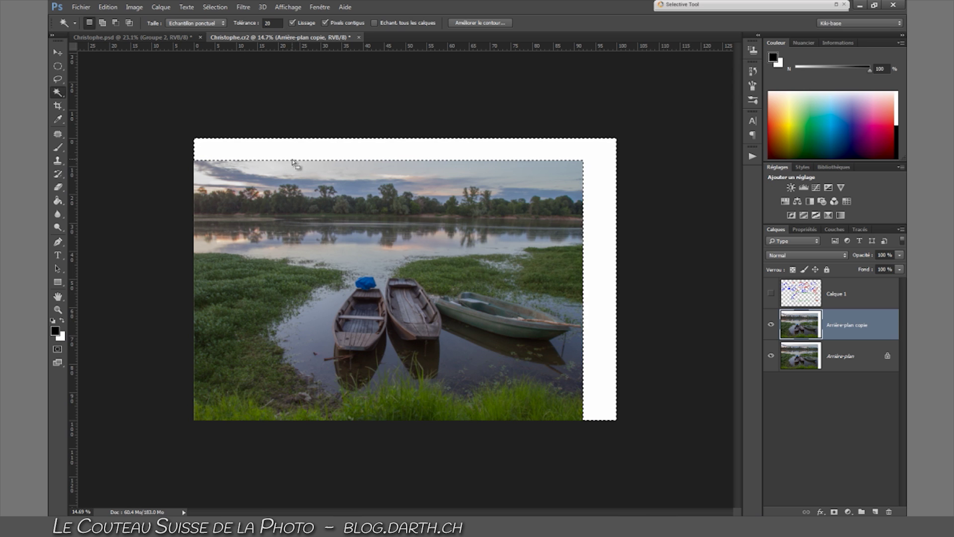
Step: Expand the selection of the white border by 20 pixels so it overlaps the photo's edges
click(215, 7)
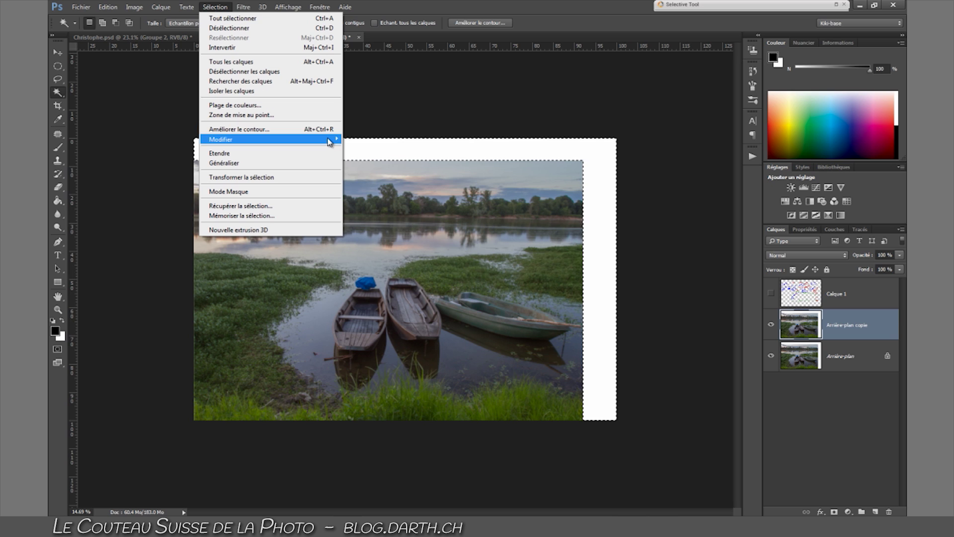
mouse_move(328, 140)
click(370, 159)
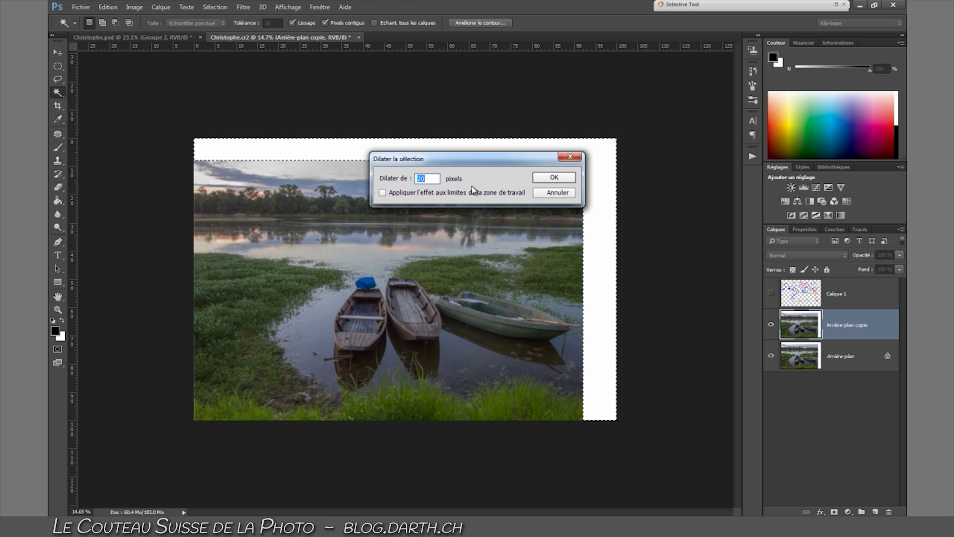
click(556, 191)
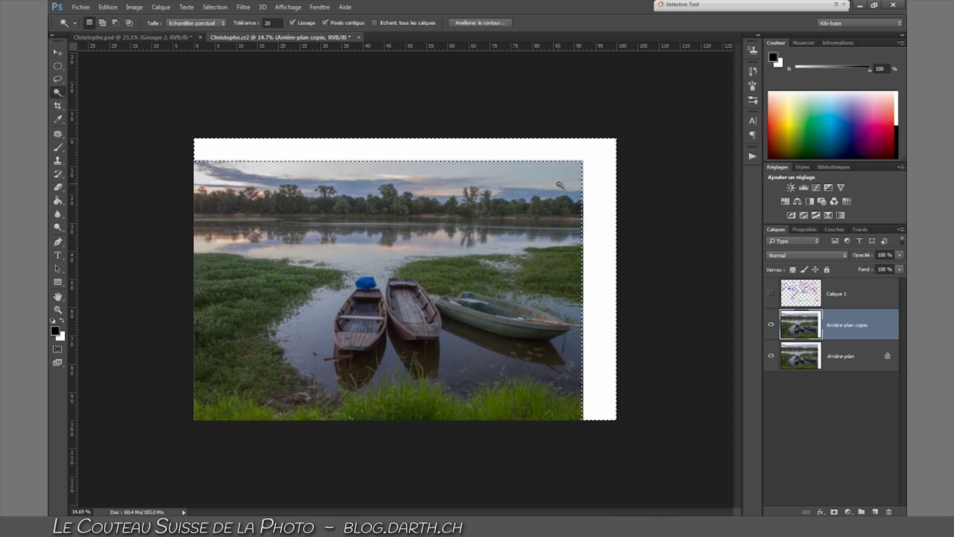
Step: Fill the selected border with Content-Aware at 100% opacity in Normal mode and clear the selection
click(110, 9)
click(147, 154)
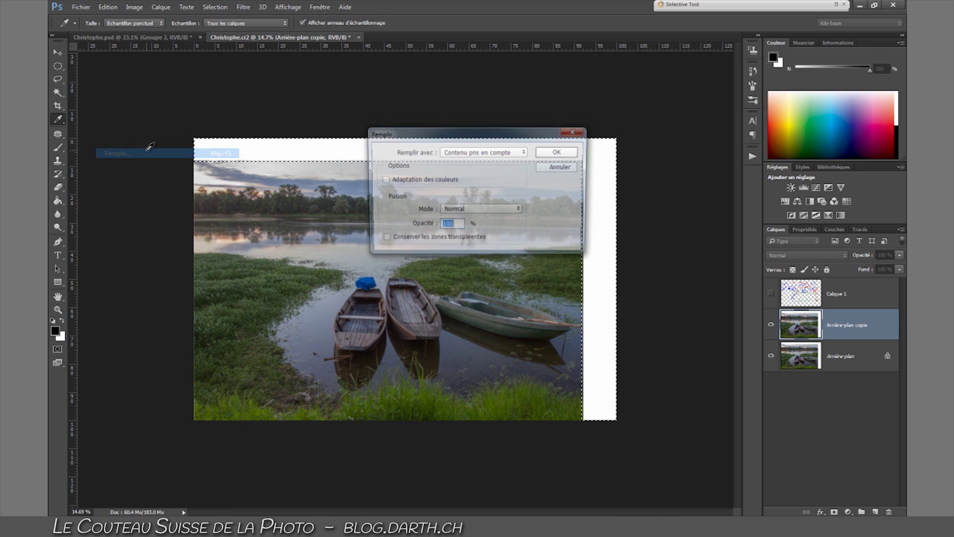
click(569, 154)
key(w)
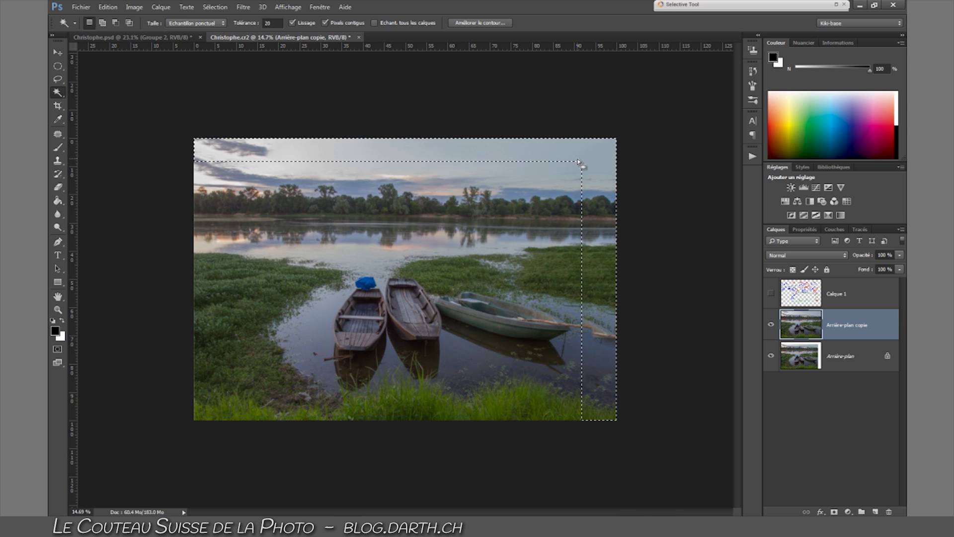
key(ctrl+d)
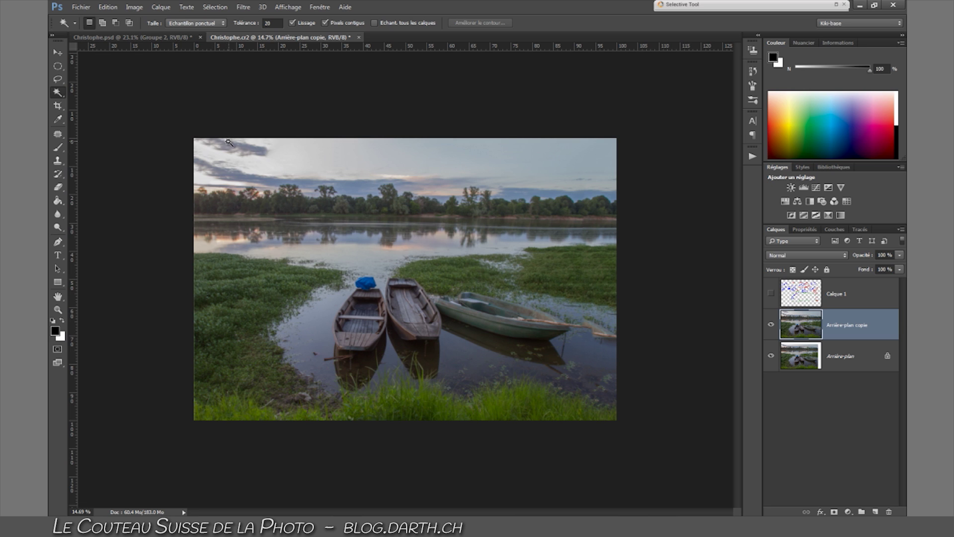
Step: Add an empty layer above the background copy and get the Clone Stamp ready, sampling the current layer and those below
key(z)
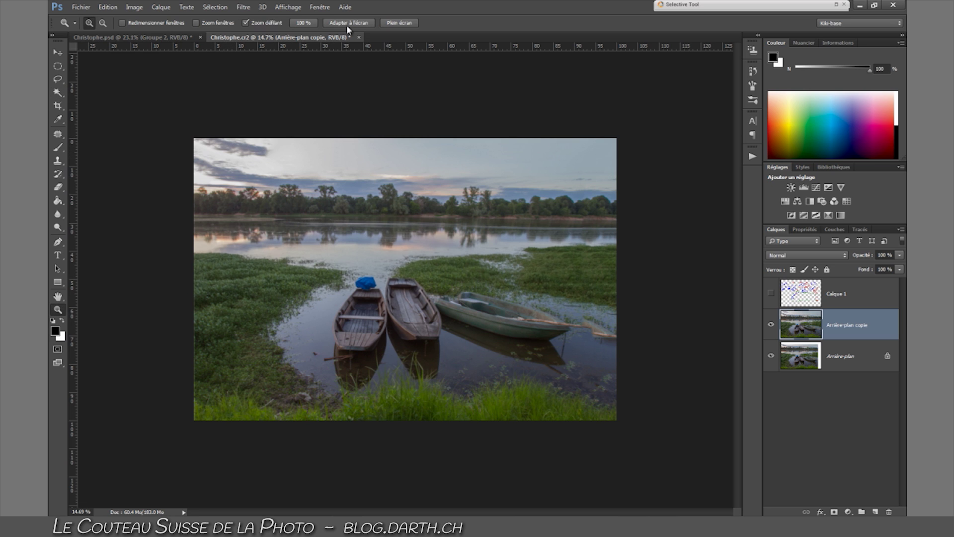
click(346, 23)
key(w)
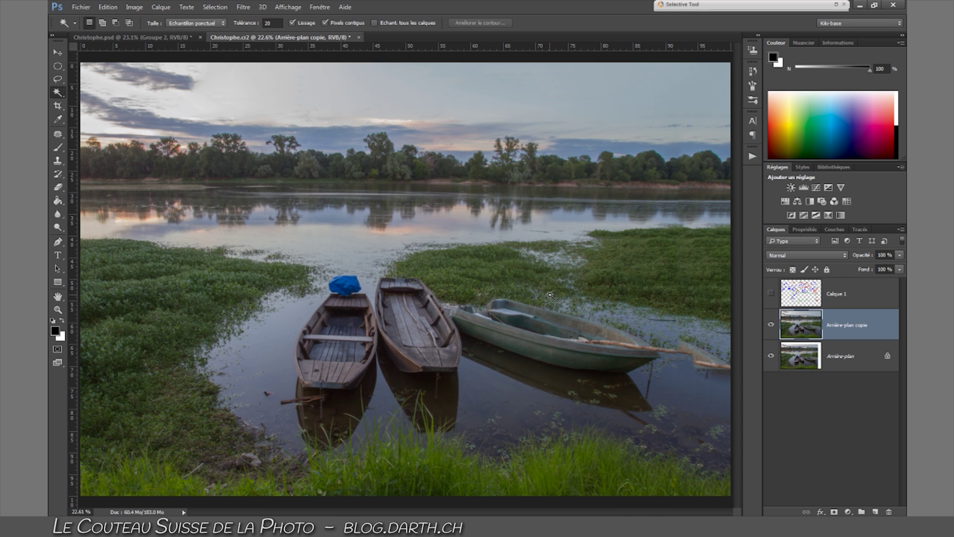
click(875, 511)
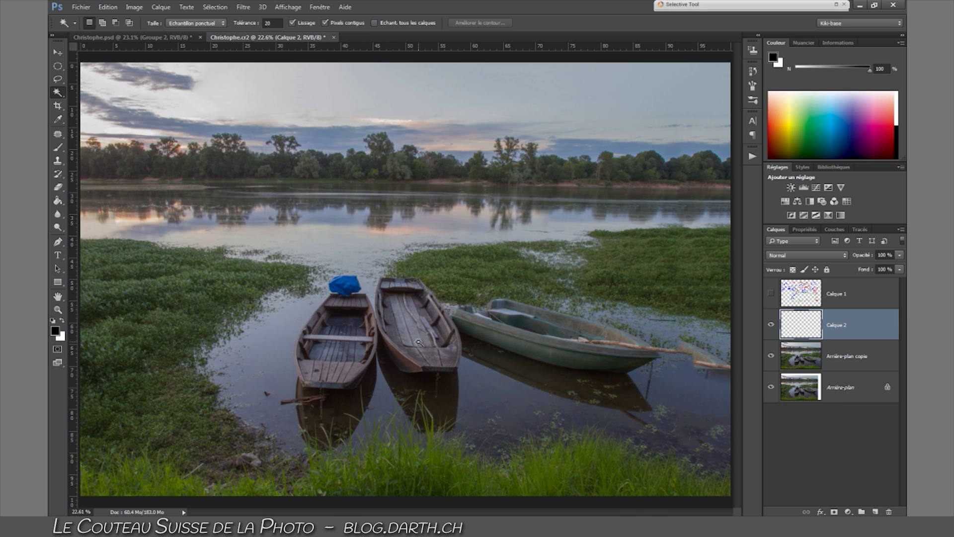
key(s)
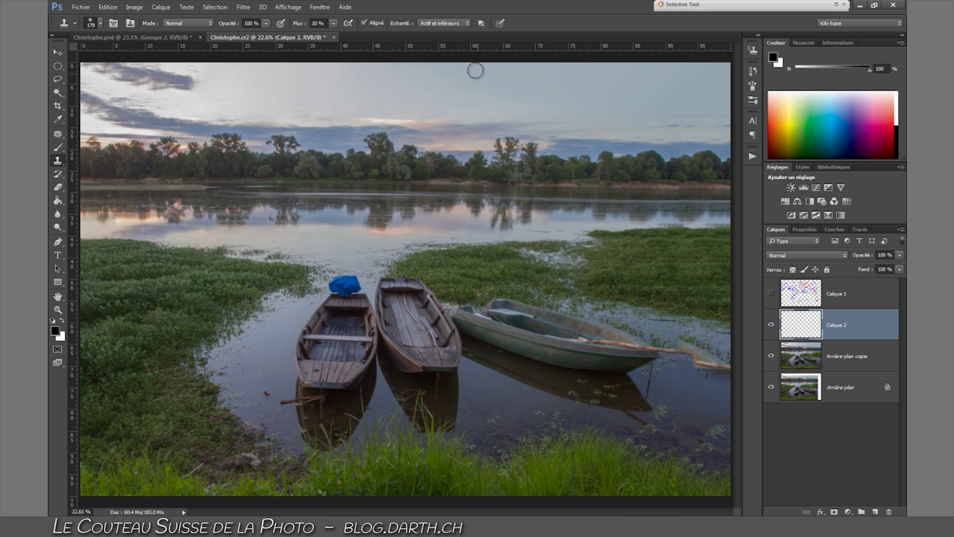
click(453, 23)
click(452, 23)
Step: Clone water over the stray oar fragment beyond the green boat's tip, using a reduced Clone Stamp brush
key(z)
drag(670, 362, 727, 356)
drag(727, 355, 324, 360)
key(s)
key(bracketleft)
key(bracketleft)
key(bracketleft)
key(bracketleft)
key(bracketleft)
key(bracketleft)
drag(185, 186, 281, 189)
drag(463, 239, 503, 242)
alt+click(274, 229)
drag(304, 306, 397, 311)
Step: Enlarge the Clone Stamp brush and cover the leftover oar traces in the water out to the photo's right edge
key(bracketright)
key(bracketright)
key(bracketright)
key(bracketright)
key(bracketright)
key(bracketright)
alt+click(260, 224)
drag(371, 391, 492, 387)
alt+click(409, 452)
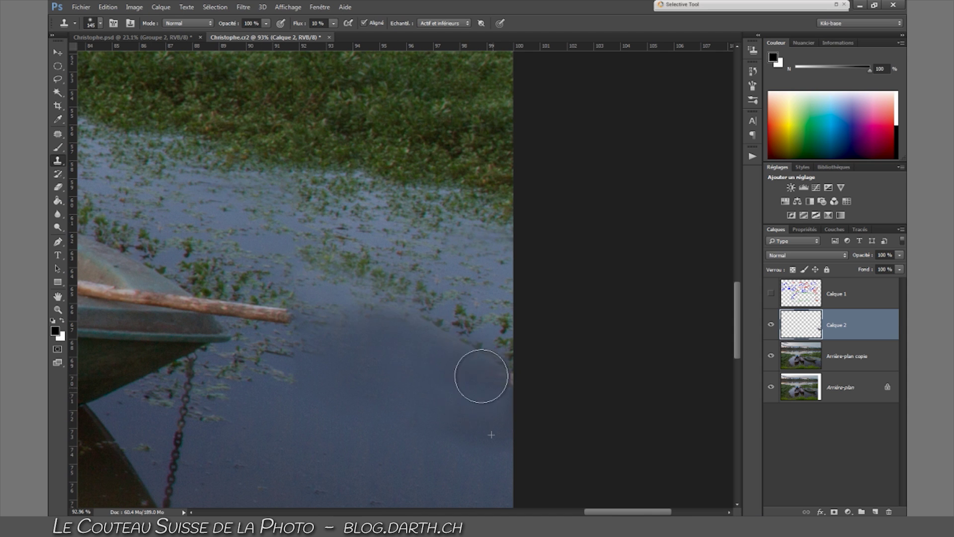
alt+click(415, 248)
drag(365, 320, 380, 323)
Step: Retouch the artificially filled area along the photo's right side with further Clone Stamp strokes
key(z)
drag(467, 343, 388, 343)
key(s)
mouse_move(388, 248)
mouse_down()
mouse_move(467, 249)
mouse_move(440, 261)
mouse_move(343, 264)
mouse_up()
key(bracketleft)
key(bracketleft)
key(bracketleft)
key(bracketleft)
key(bracketleft)
key(bracketleft)
key(bracketleft)
alt+click(290, 278)
mouse_move(649, 261)
mouse_down()
mouse_move(586, 258)
mouse_move(628, 256)
mouse_up()
drag(432, 199, 418, 388)
drag(237, 178, 392, 264)
drag(645, 171, 616, 180)
drag(550, 157, 526, 156)
drag(593, 181, 624, 180)
mouse_move(539, 276)
mouse_down()
mouse_move(373, 303)
mouse_move(306, 343)
mouse_up()
drag(575, 260, 584, 258)
alt+click(452, 292)
mouse_move(528, 283)
mouse_down()
mouse_move(441, 323)
mouse_move(428, 353)
mouse_up()
drag(590, 270, 571, 271)
drag(554, 268, 626, 268)
alt+click(450, 256)
mouse_move(450, 253)
mouse_down()
mouse_move(526, 237)
mouse_move(557, 247)
mouse_move(394, 284)
mouse_up()
mouse_move(394, 284)
mouse_down()
mouse_move(430, 332)
mouse_move(612, 291)
mouse_up()
Step: Lasso the isolated cloud in the upper-left sky, patch it with clear sky on the background copy, and return to the retouching layer
click(58, 79)
drag(255, 164, 251, 162)
click(59, 134)
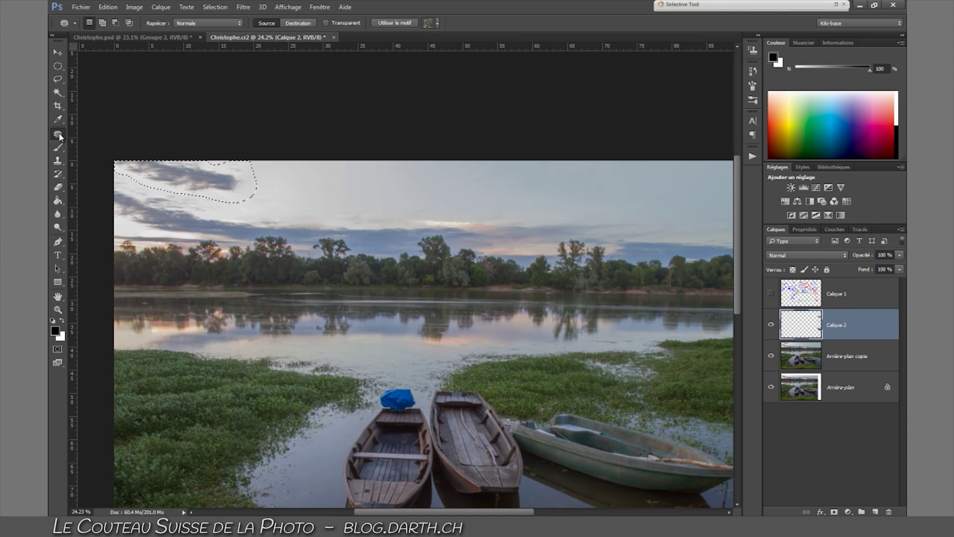
click(801, 369)
drag(174, 196, 317, 212)
key(ctrl+d)
click(801, 325)
click(58, 161)
key(ctrl+0)
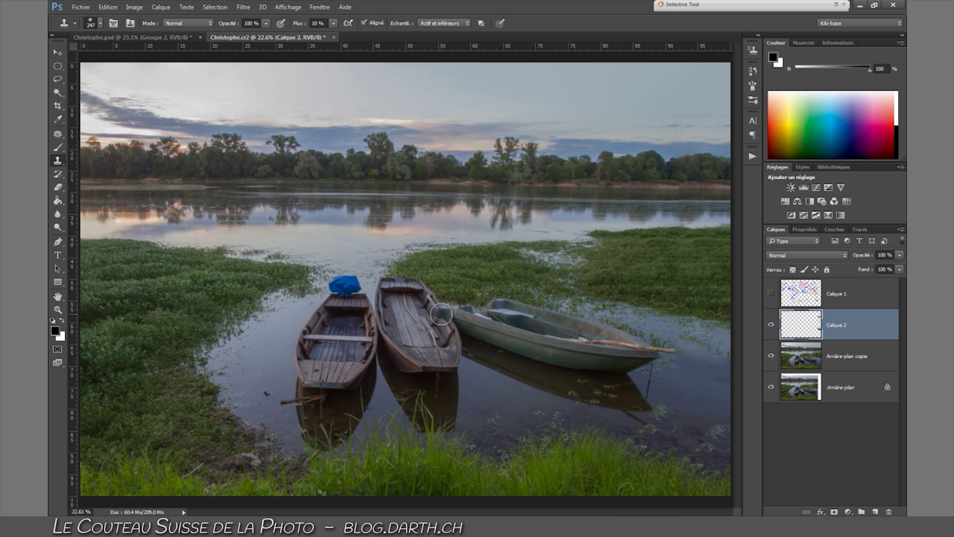
Step: Rotate the photo slightly with the Crop tool to straighten the horizon and apply the crop
key(z)
alt+click(442, 284)
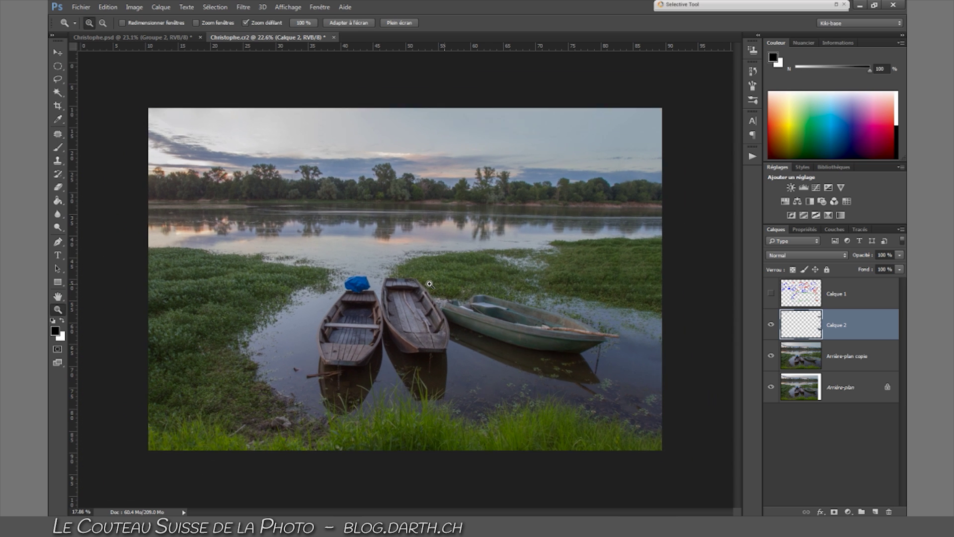
key(s)
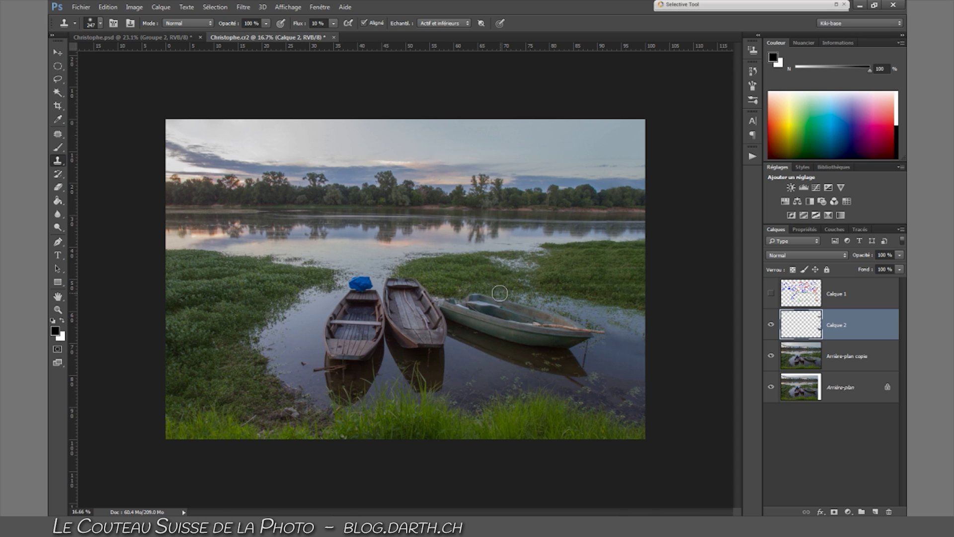
click(55, 123)
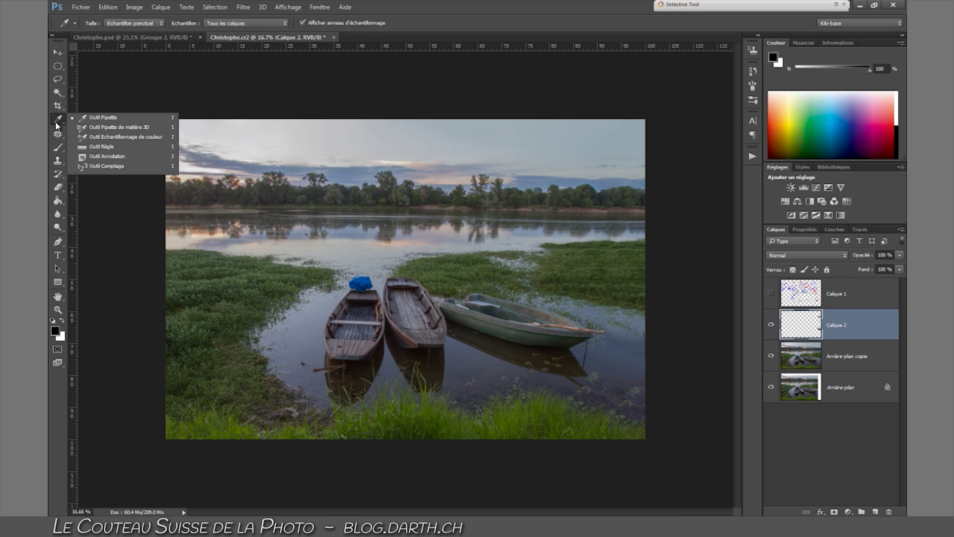
click(101, 147)
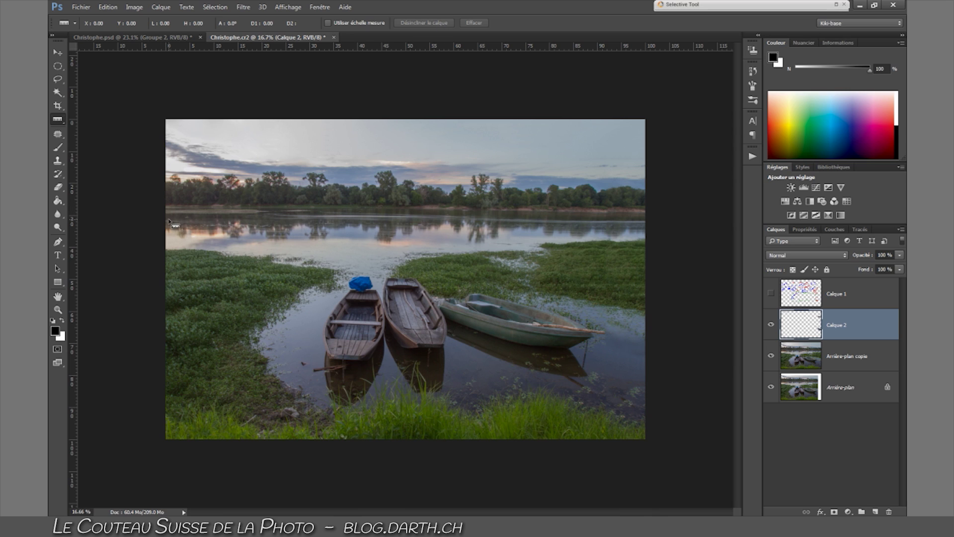
click(58, 106)
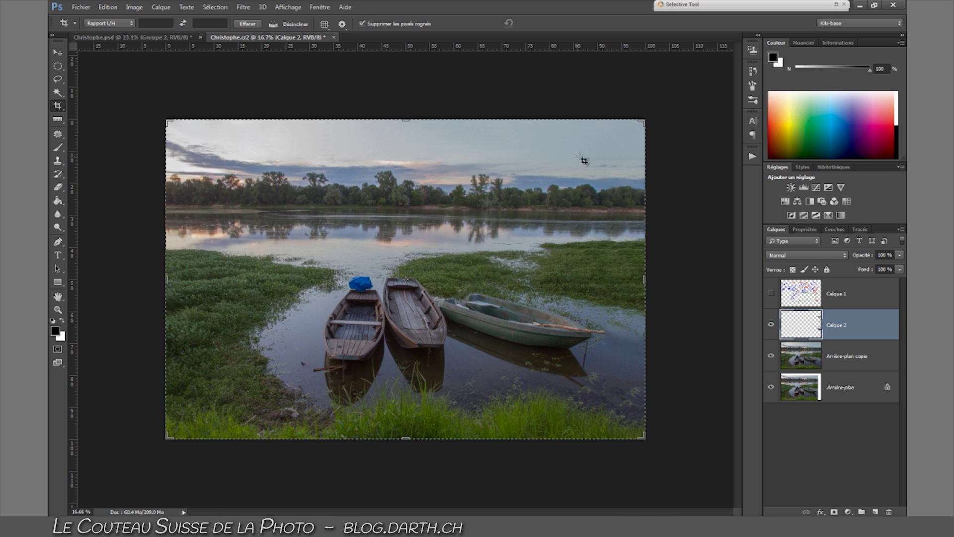
drag(653, 114, 648, 112)
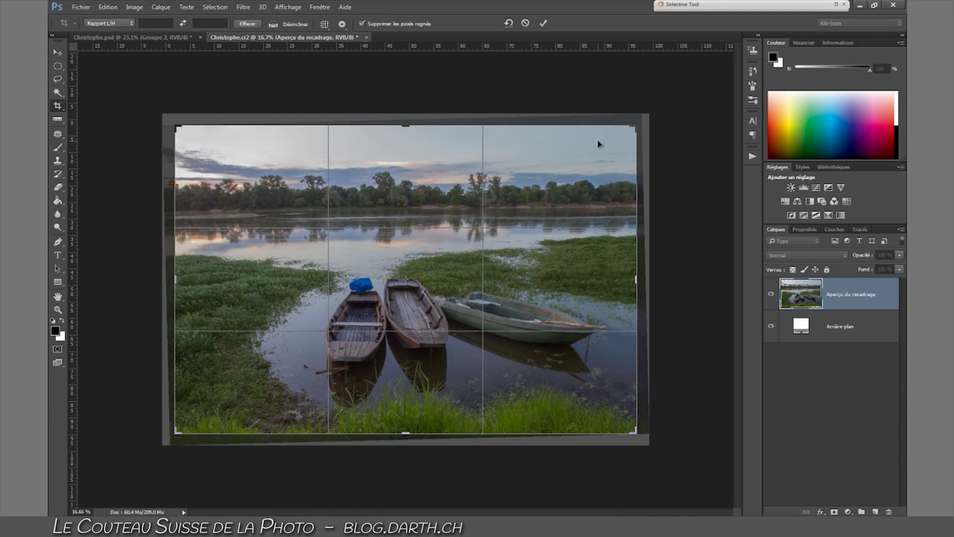
drag(653, 96, 658, 100)
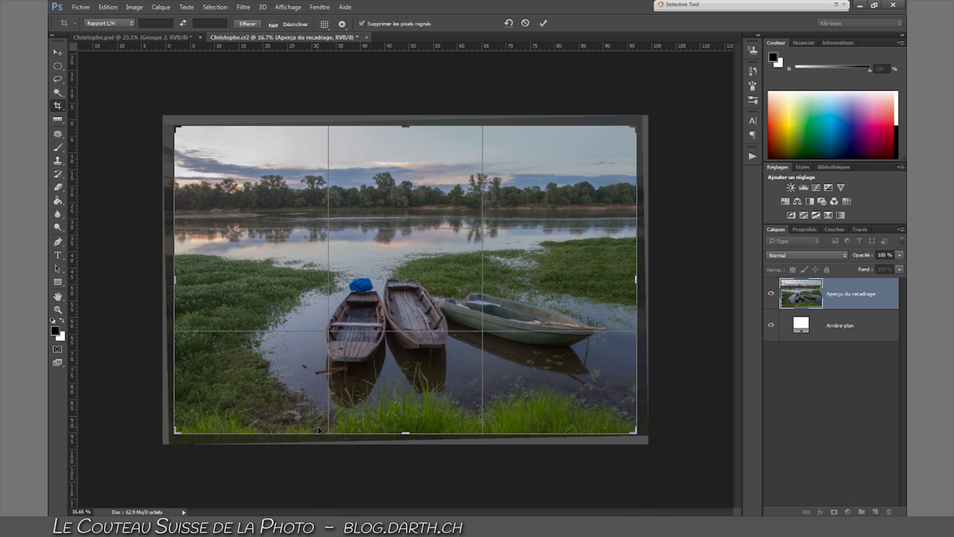
drag(673, 100, 676, 104)
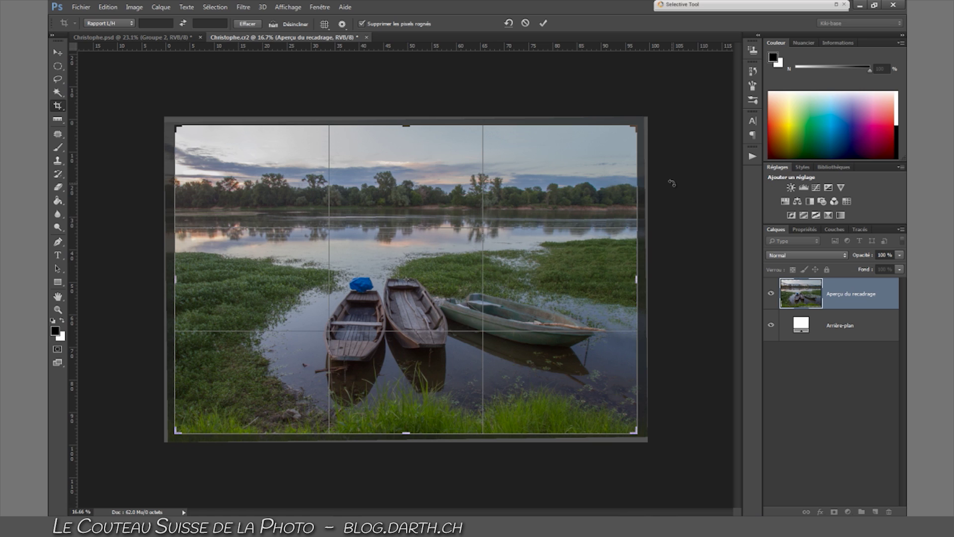
key(Return)
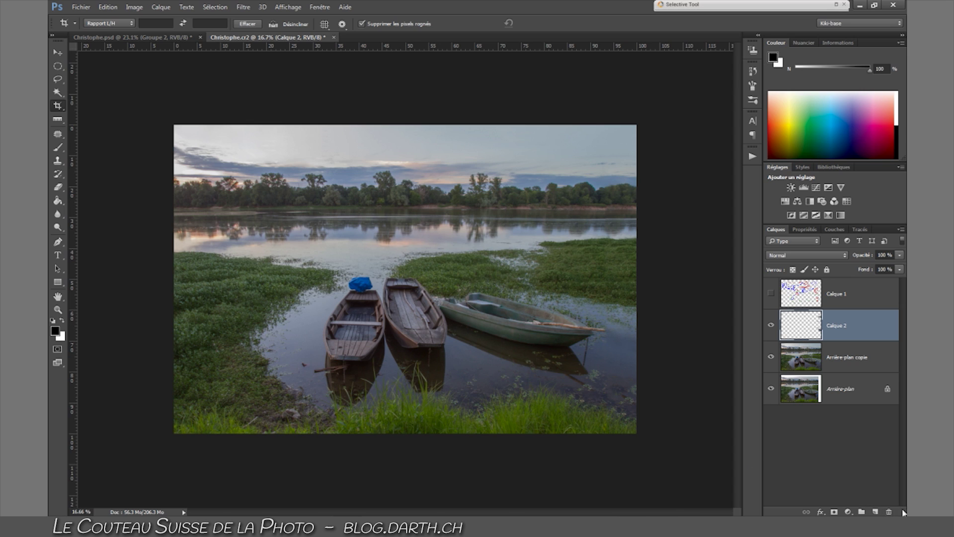
Step: Add another empty layer and lasso the blue tarp at the end of the left boat
click(874, 512)
key(z)
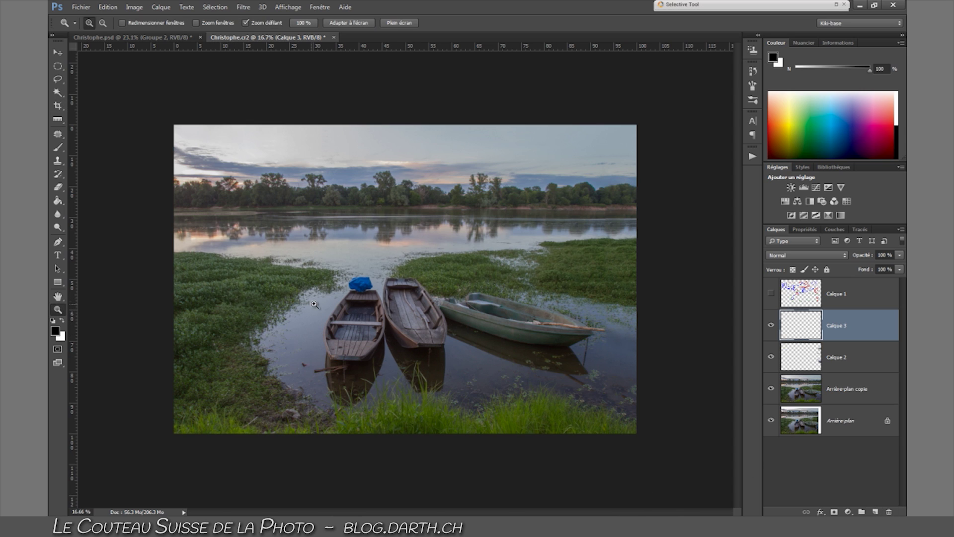
drag(338, 292, 409, 284)
key(c)
drag(517, 348, 396, 354)
click(57, 80)
mouse_move(318, 300)
mouse_down()
mouse_move(271, 298)
mouse_move(408, 302)
mouse_up()
mouse_move(257, 259)
mouse_down()
mouse_move(353, 191)
mouse_move(414, 213)
mouse_up()
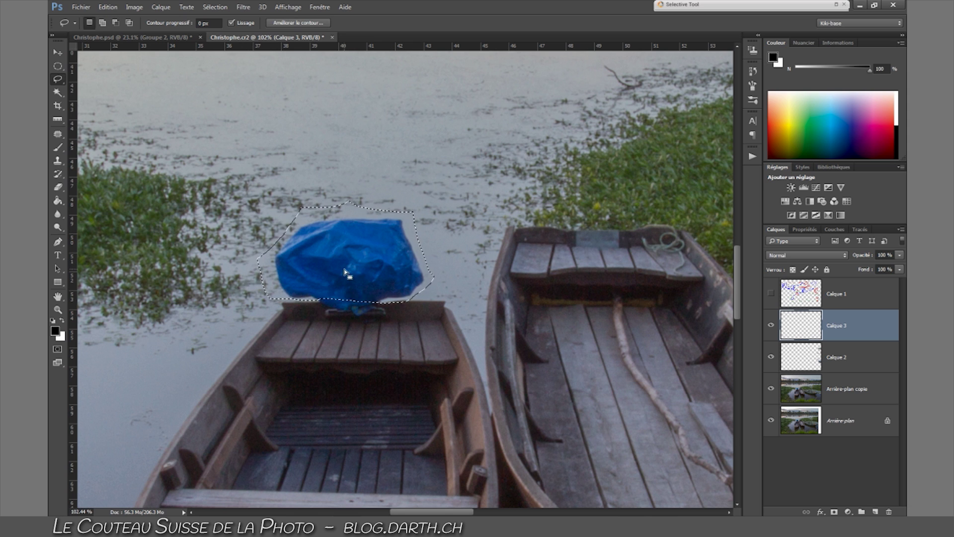
Step: Clone water over the lassoed blue tarp and clear the selection
key(s)
alt+click(332, 152)
mouse_move(319, 212)
mouse_down()
mouse_move(300, 282)
mouse_move(326, 270)
mouse_up()
key(ctrl+d)
Step: Clone dark wood over the remaining strip of blue tarp on the left boat's edge with a smaller brush
key(bracketleft)
key(bracketleft)
key(bracketleft)
key(bracketleft)
key(bracketleft)
key(bracketleft)
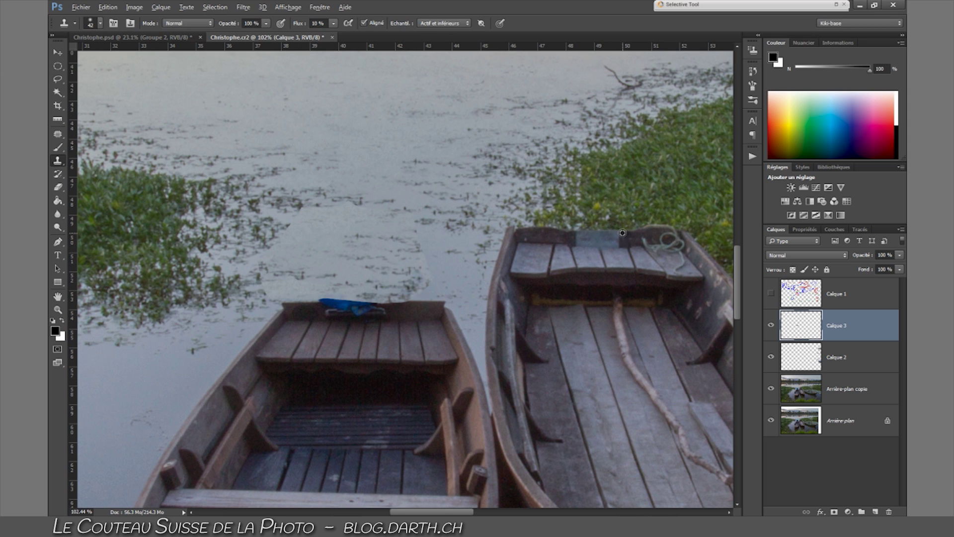
alt+click(303, 304)
drag(316, 307, 380, 306)
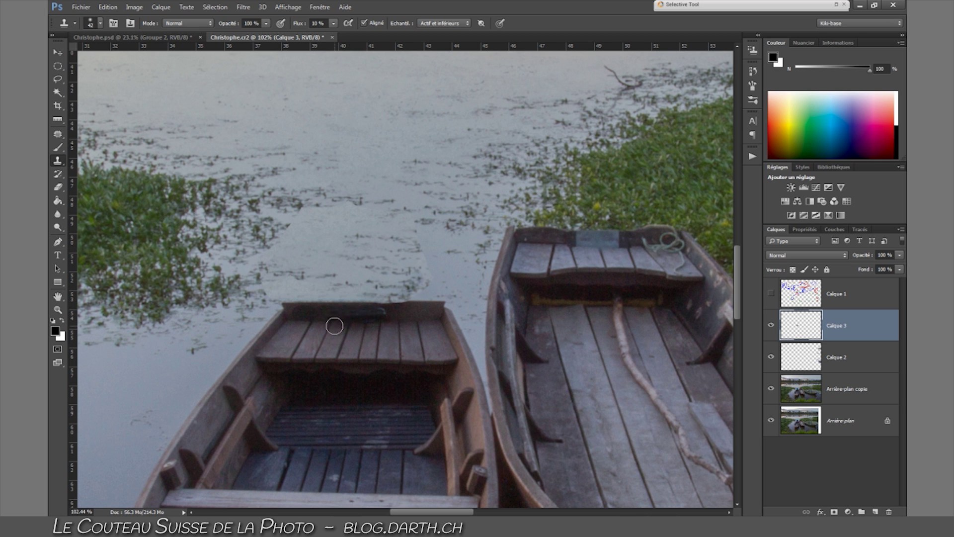
Step: Touch up the cloned water where the tarp was, using a larger Clone Stamp brush
scroll(423, 292, down, 3)
key(bracketright)
key(bracketright)
key(bracketright)
key(bracketright)
key(bracketright)
key(bracketright)
key(bracketright)
drag(326, 222, 336, 220)
drag(317, 252, 313, 252)
drag(351, 221, 340, 217)
mouse_move(409, 250)
mouse_down()
mouse_move(420, 232)
mouse_move(340, 269)
mouse_up()
key(bracketleft)
key(bracketleft)
scroll(362, 249, down, 4)
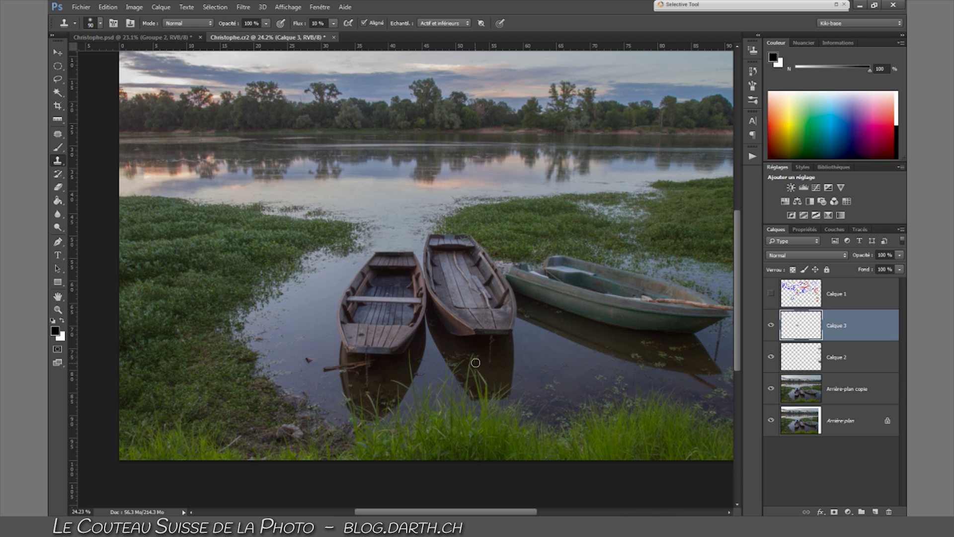
Step: Add a Curves adjustment layer and brighten the midtones by mapping input 109 to output 135
key(z)
drag(486, 312, 462, 313)
key(s)
key(z)
key(s)
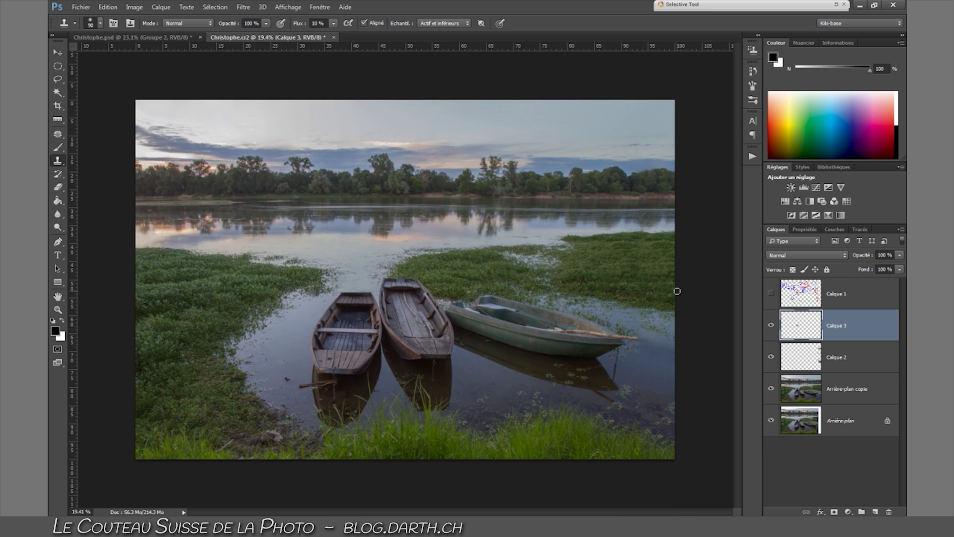
click(815, 186)
click(839, 330)
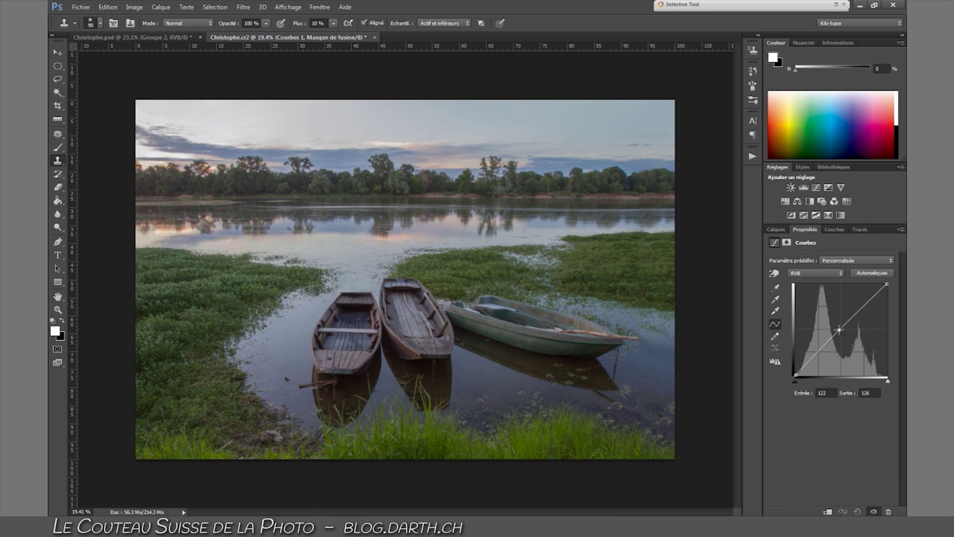
drag(838, 330, 835, 326)
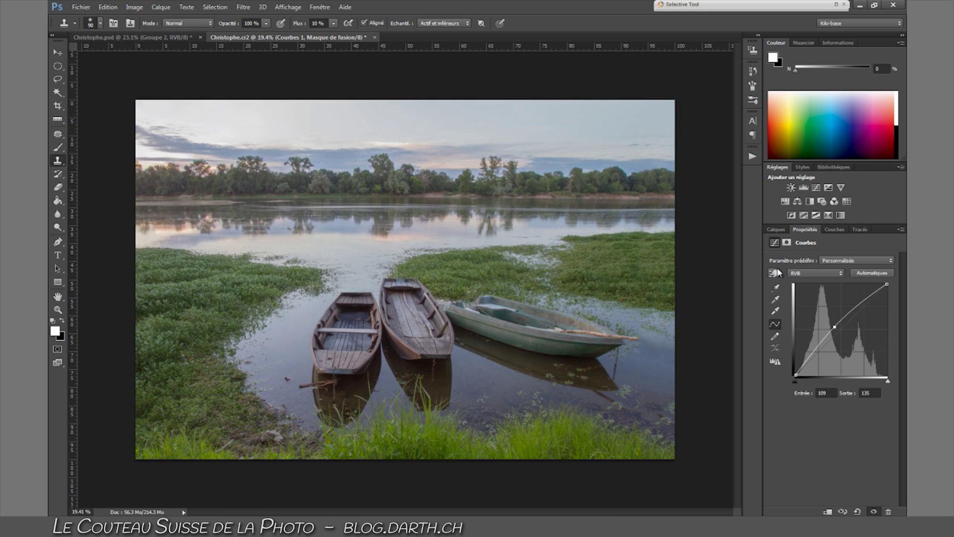
click(775, 230)
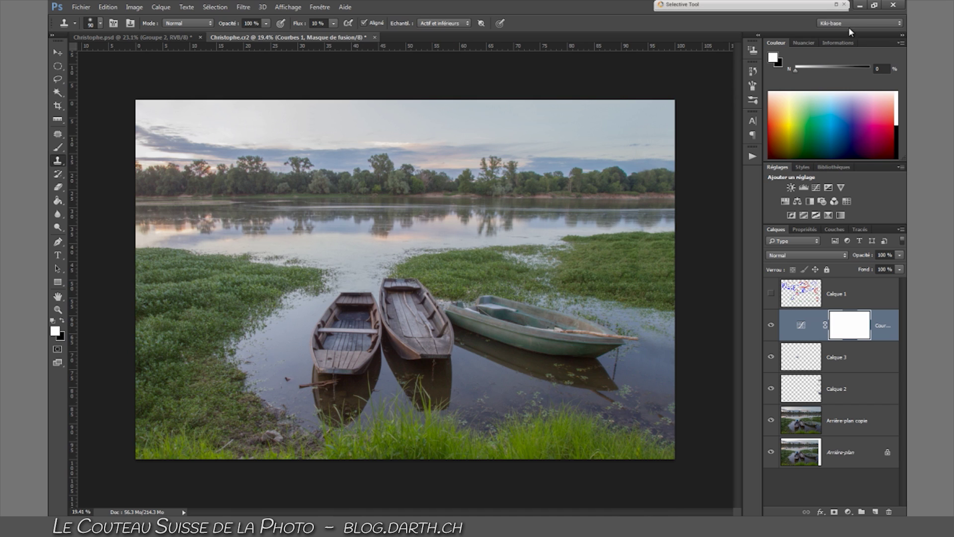
Step: Open the photo in Color Efex Pro 4 and add the Detail Extractor filter after Tonal Contrast
click(838, 6)
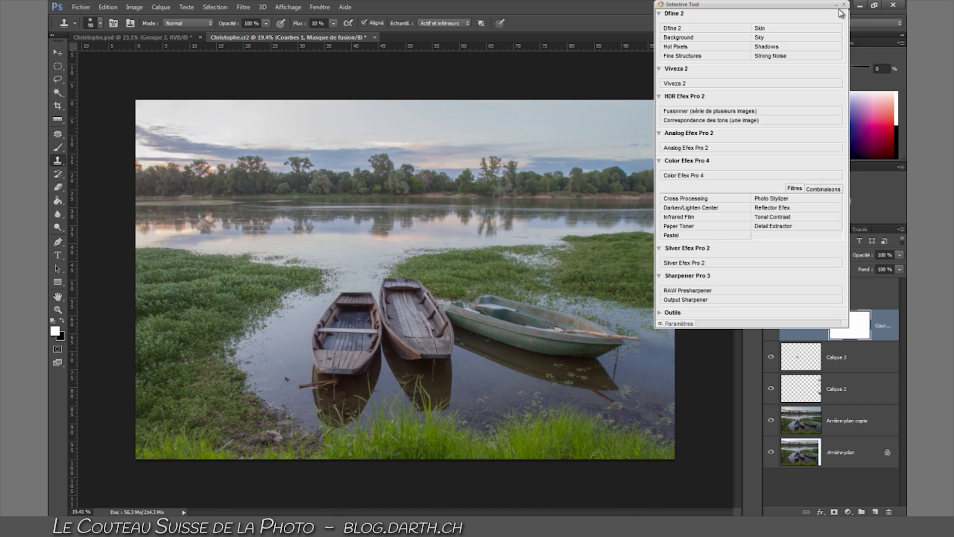
click(700, 177)
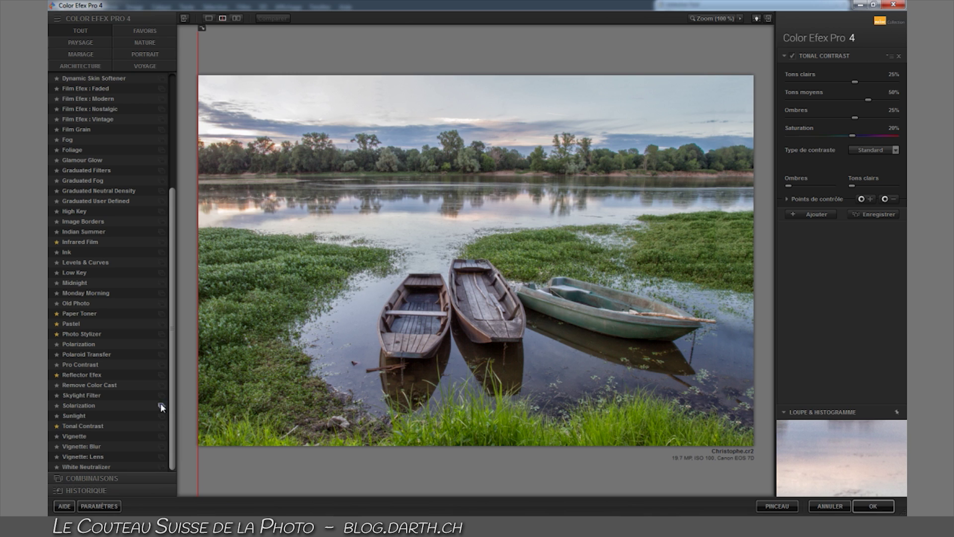
click(812, 215)
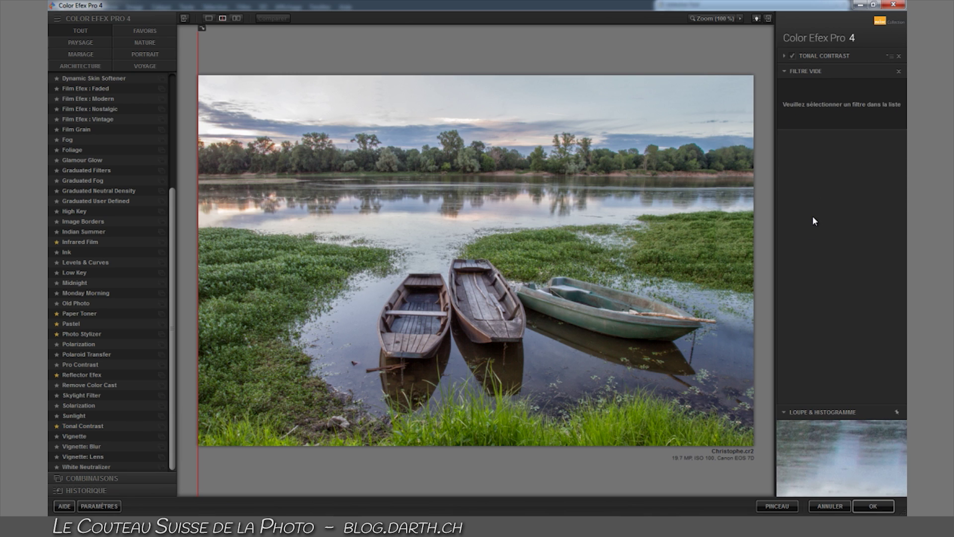
drag(170, 291, 174, 135)
click(84, 220)
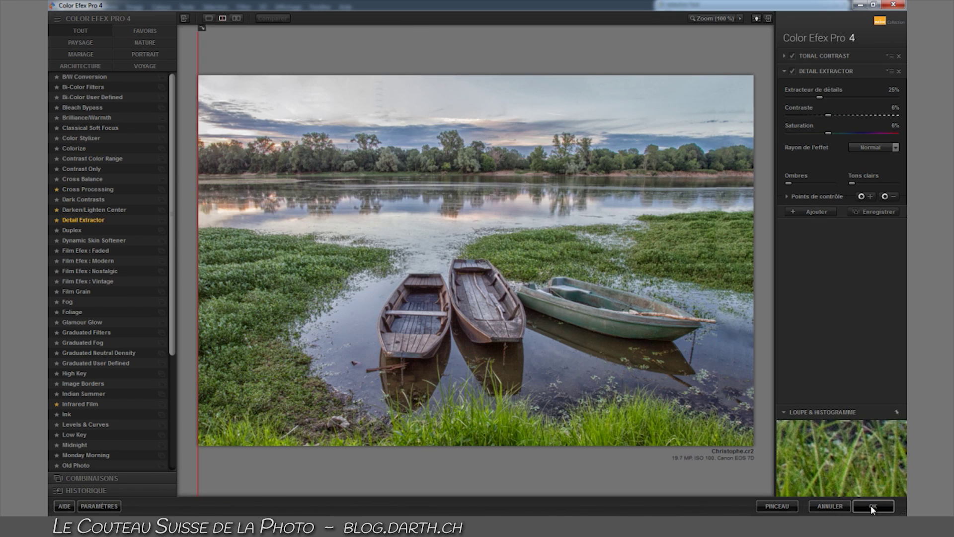
Step: Apply the Color Efex Pro filters and hide the resulting layer behind a layer mask inverted to black
click(872, 505)
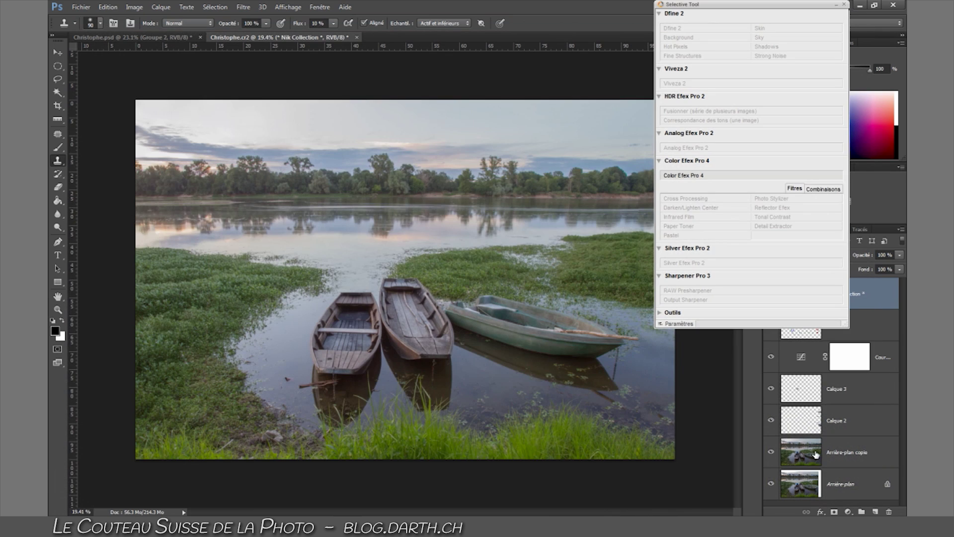
click(835, 5)
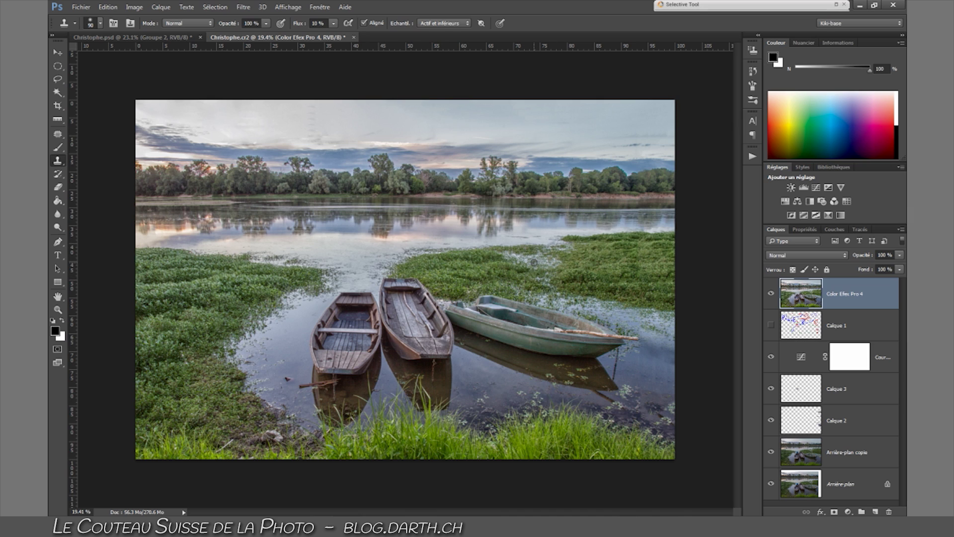
click(833, 511)
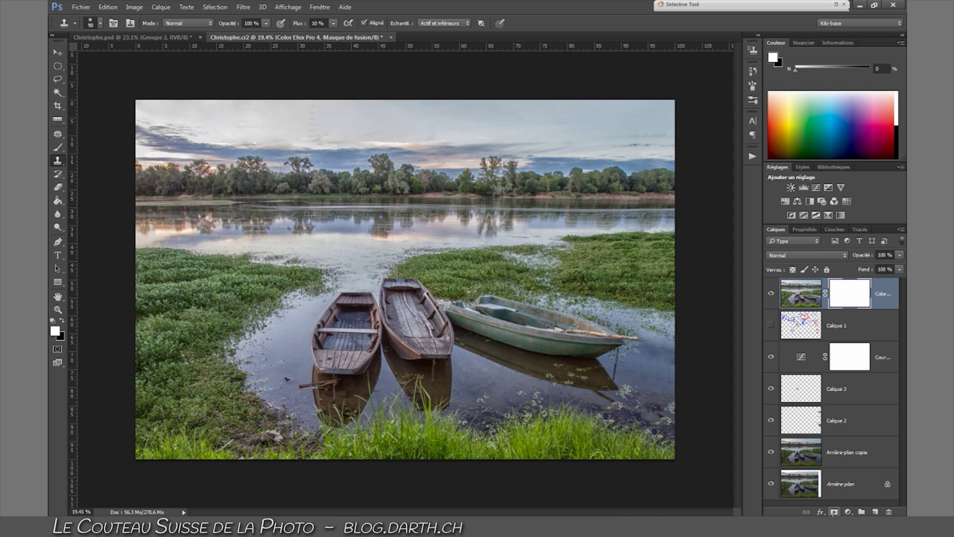
key(ctrl+i)
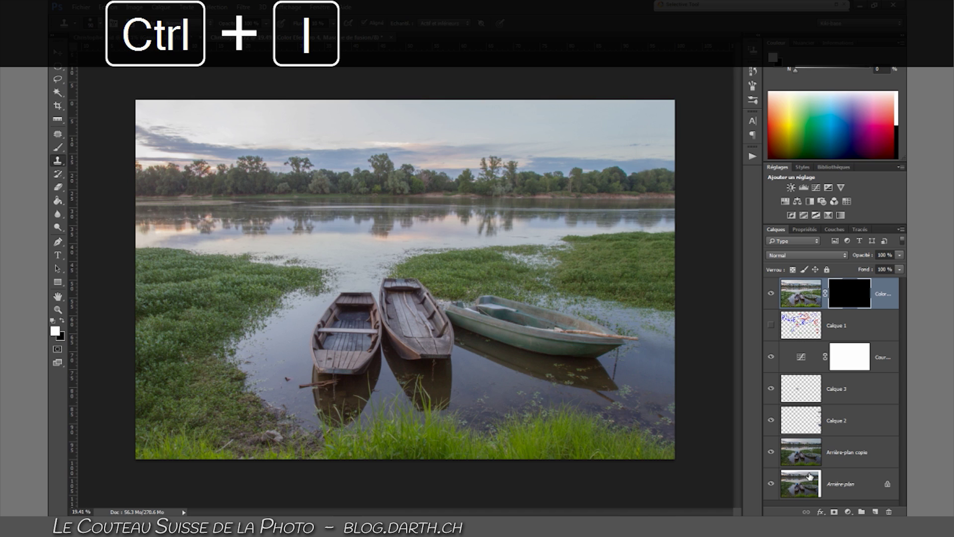
Step: Reveal the filter effect on the left wooden boat by painting its mask white with a size 97 brush at 100% flow
key(b)
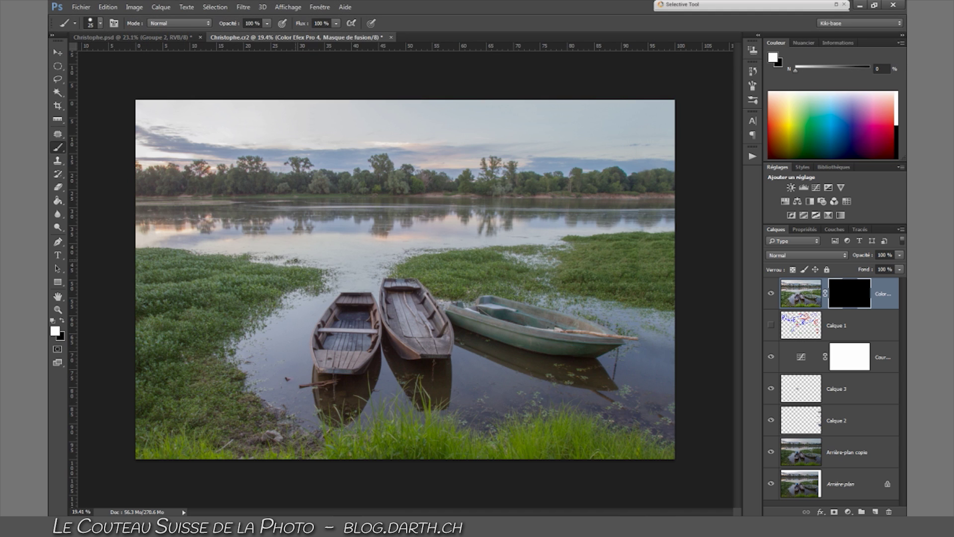
key(x)
scroll(349, 281, up, 6)
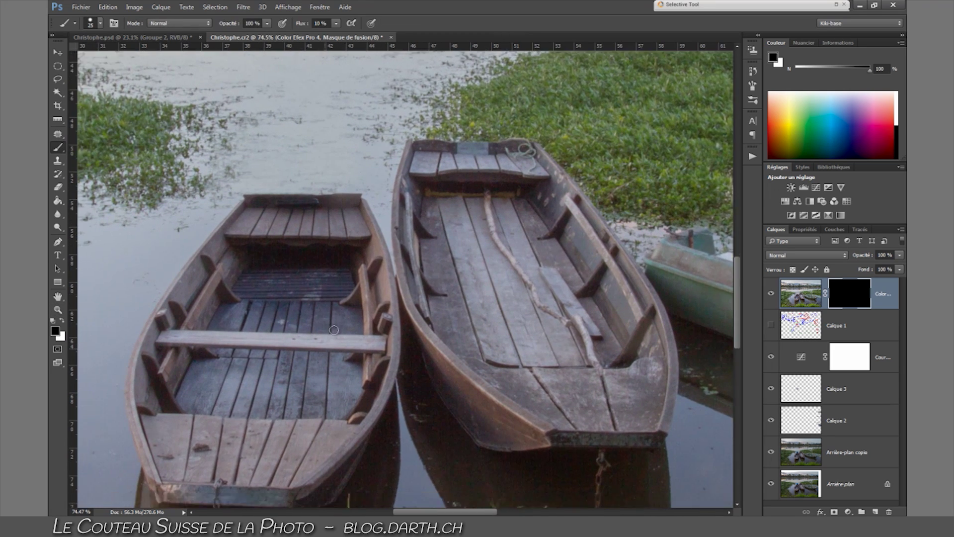
drag(334, 330, 380, 250)
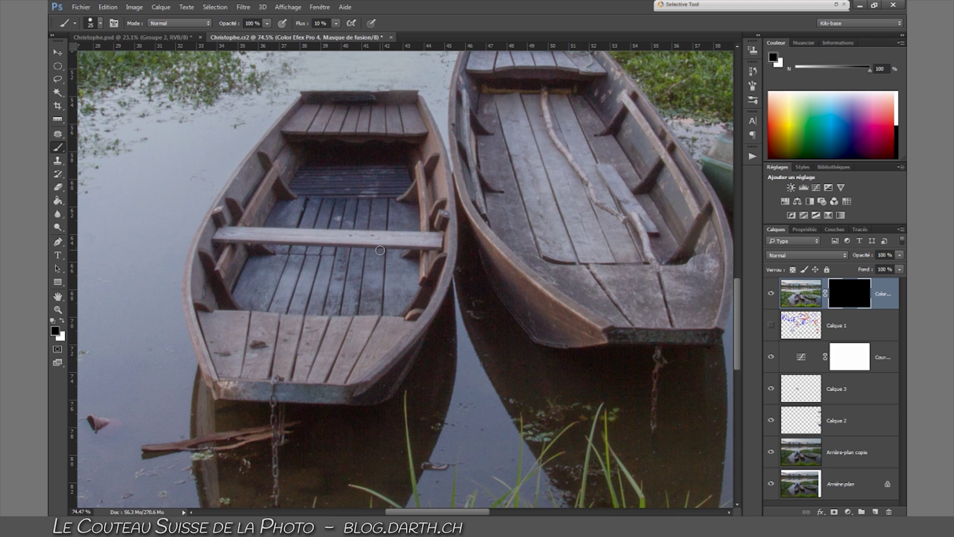
drag(300, 23, 440, 31)
mouse_move(330, 230)
mouse_down()
mouse_move(348, 223)
mouse_move(377, 28)
mouse_up()
drag(326, 256, 342, 207)
key(x)
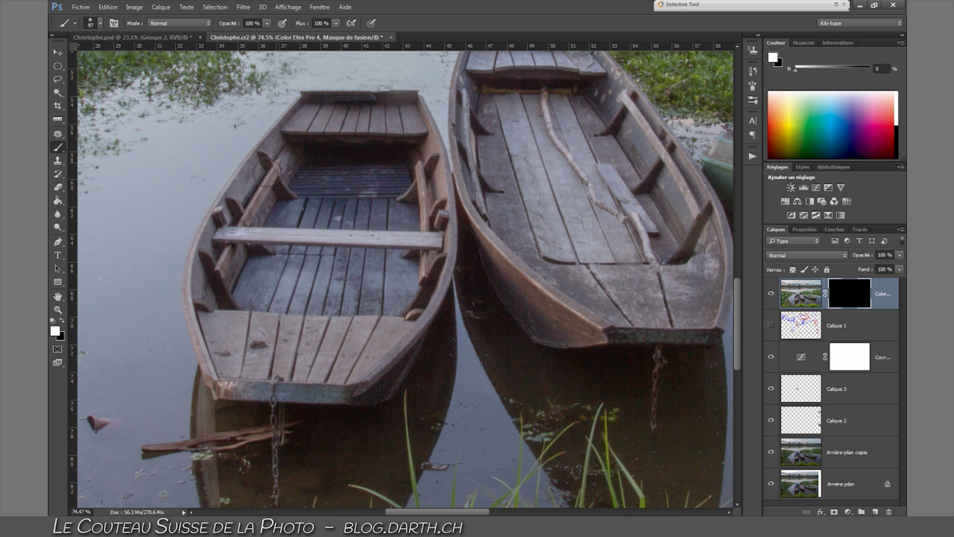
mouse_move(240, 203)
mouse_down()
mouse_move(224, 283)
mouse_move(248, 325)
mouse_move(257, 376)
mouse_move(241, 380)
mouse_move(219, 299)
mouse_move(280, 375)
mouse_move(345, 384)
mouse_move(385, 370)
mouse_move(376, 385)
mouse_move(390, 370)
mouse_move(426, 253)
mouse_move(338, 307)
mouse_move(272, 280)
mouse_move(320, 120)
mouse_move(387, 121)
mouse_move(410, 207)
mouse_move(334, 320)
mouse_move(302, 269)
mouse_move(393, 296)
mouse_move(264, 333)
mouse_up()
mouse_move(431, 198)
mouse_down()
mouse_move(279, 286)
mouse_move(324, 210)
mouse_move(438, 147)
mouse_move(362, 328)
mouse_move(497, 412)
mouse_move(532, 280)
mouse_move(510, 300)
mouse_move(437, 208)
mouse_move(503, 382)
mouse_move(391, 270)
mouse_move(474, 204)
mouse_move(416, 346)
mouse_up()
Step: Paint the mask white over the middle boat and the green boat with its wooden pole, and compare the photo with the layer hidden and shown
drag(494, 290, 174, 242)
mouse_move(260, 189)
mouse_down()
mouse_move(454, 296)
mouse_move(403, 277)
mouse_move(630, 322)
mouse_up()
drag(641, 323, 440, 282)
mouse_move(561, 310)
mouse_down()
mouse_move(462, 239)
mouse_move(119, 164)
mouse_move(328, 164)
mouse_move(559, 222)
mouse_move(473, 260)
mouse_up()
drag(653, 268, 439, 239)
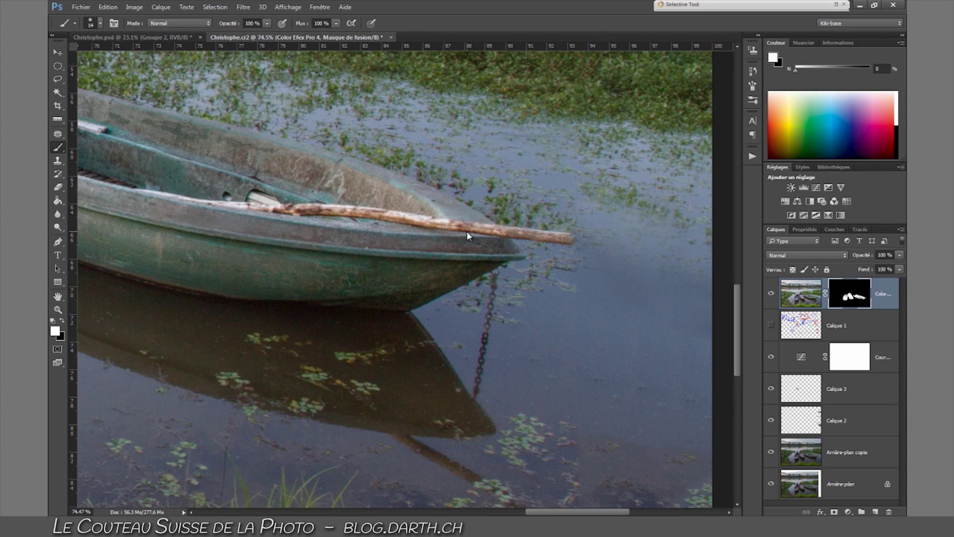
drag(512, 235, 451, 227)
scroll(444, 256, down, 6)
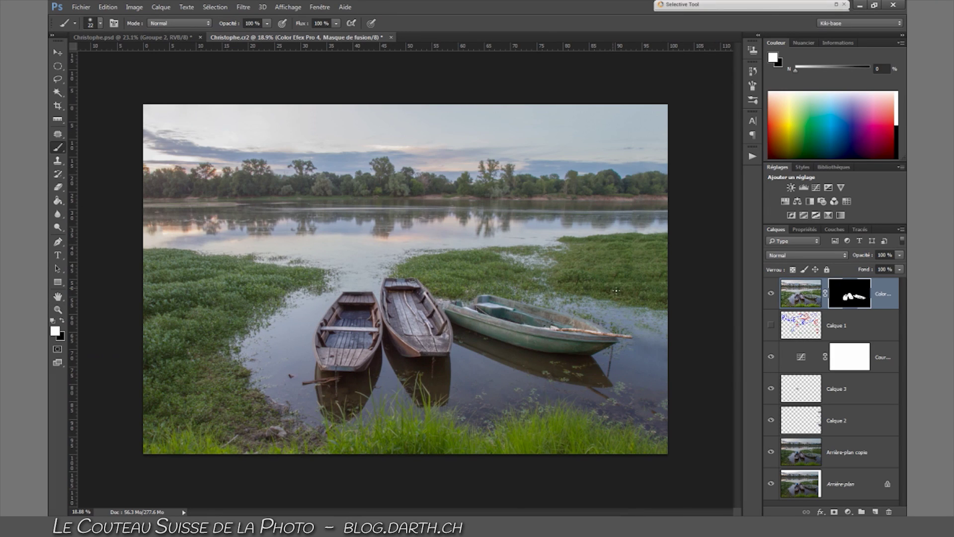
click(771, 294)
click(770, 294)
click(770, 295)
click(770, 295)
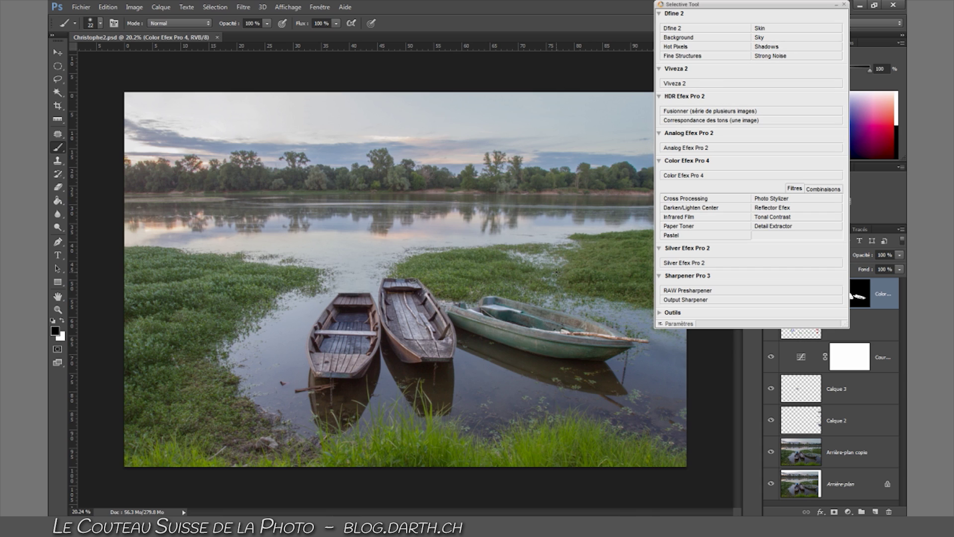
Step: Open the photo in Color Efex Pro 4 and choose Bi-Color Filters with the Froid/Chaud 2 color set, previewed across the whole image
click(707, 177)
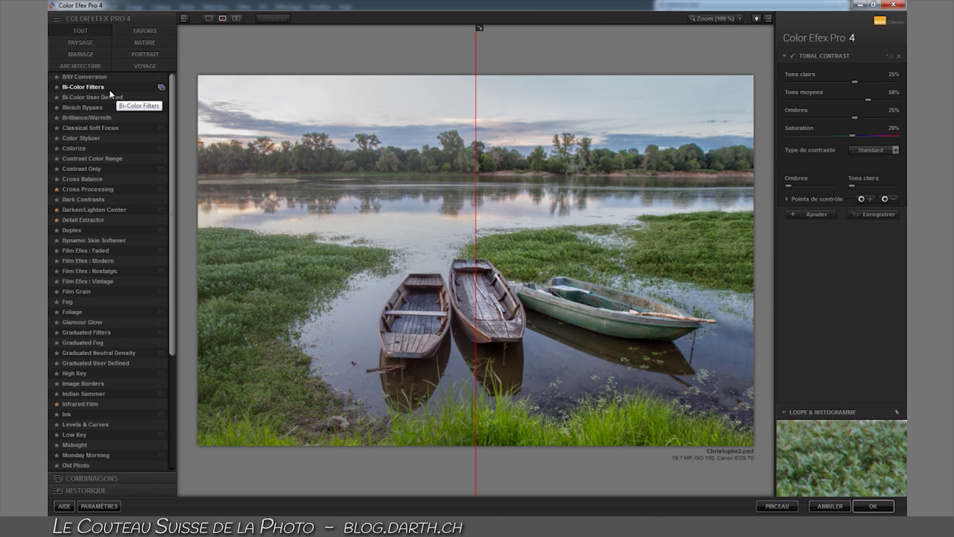
click(108, 87)
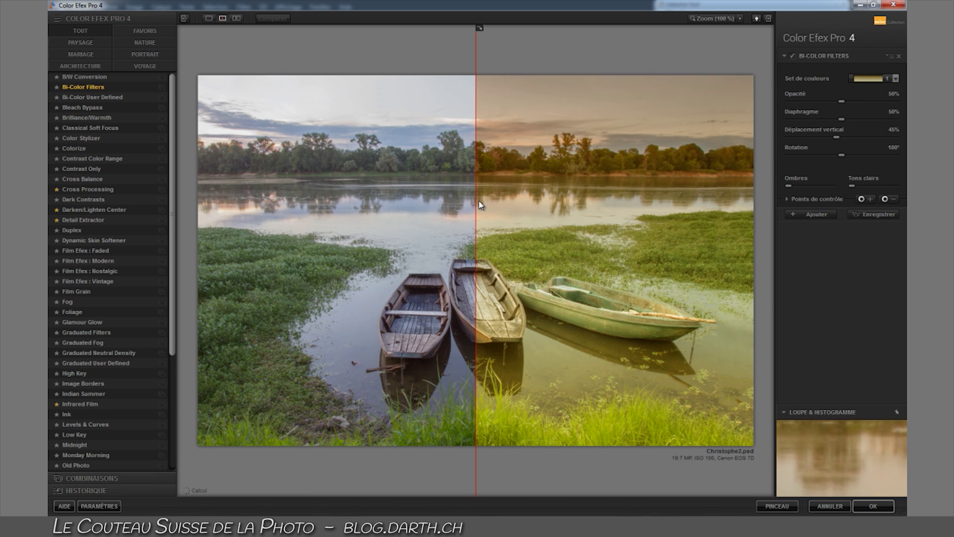
drag(475, 202, 198, 209)
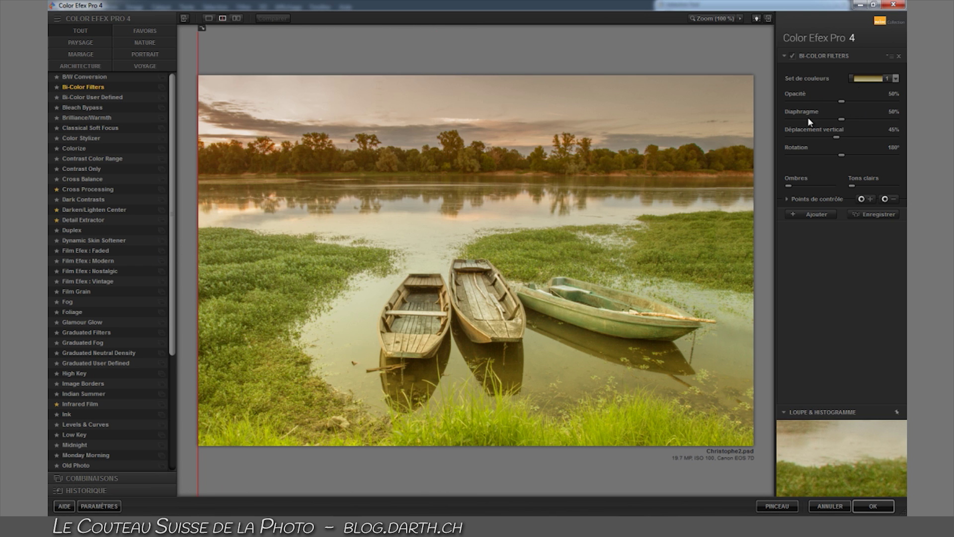
click(877, 78)
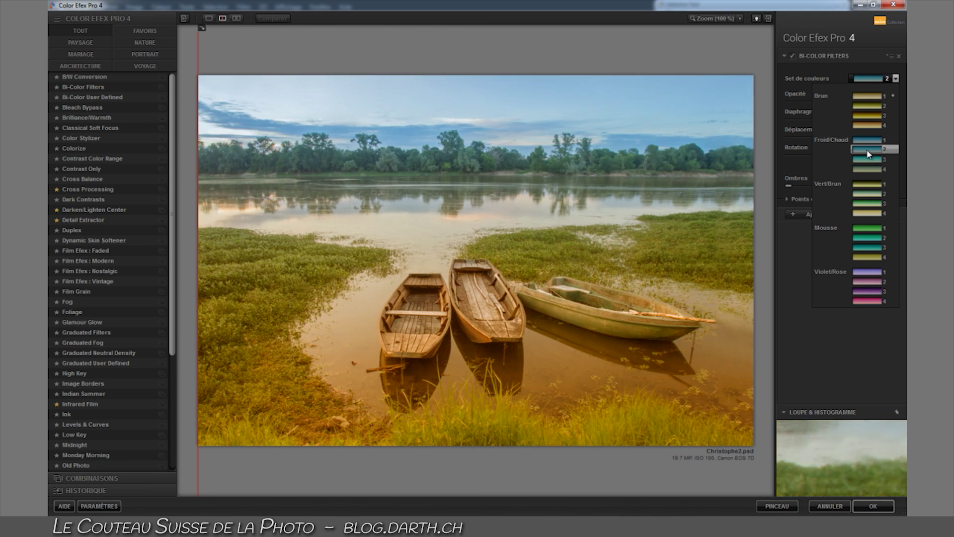
click(867, 150)
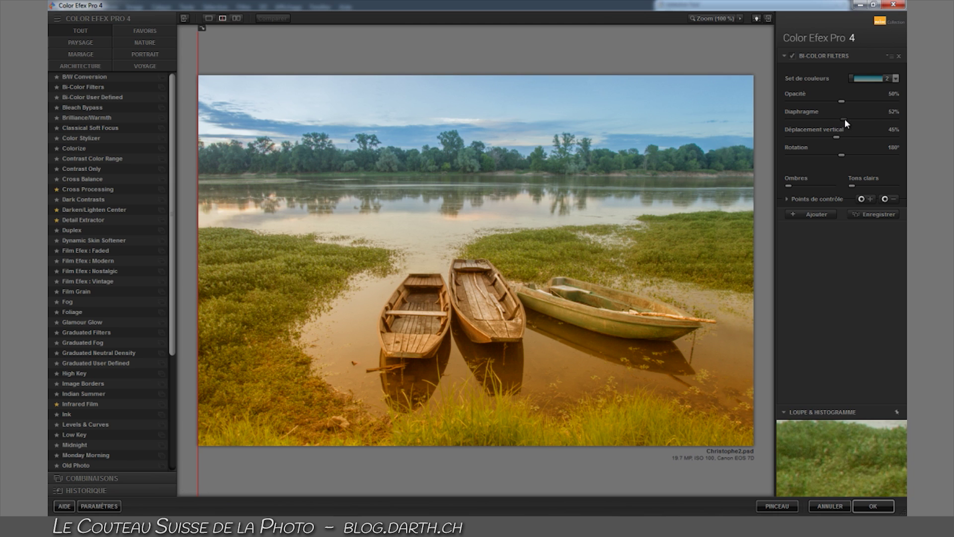
Step: Set the Bi-Color Filters' Diaphragme to 100%, Rotation to 341° and Déplacement vertical to 44%
drag(841, 119, 895, 119)
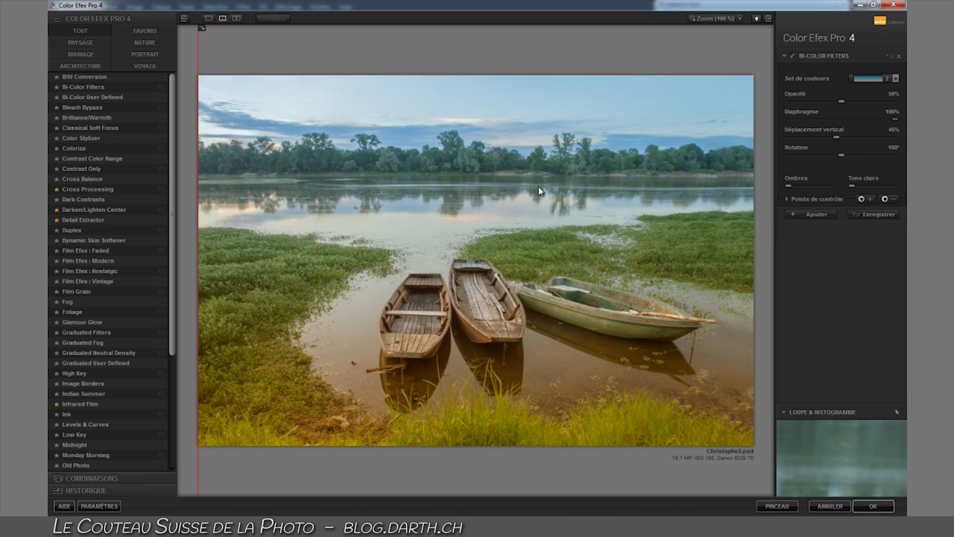
drag(840, 154, 887, 148)
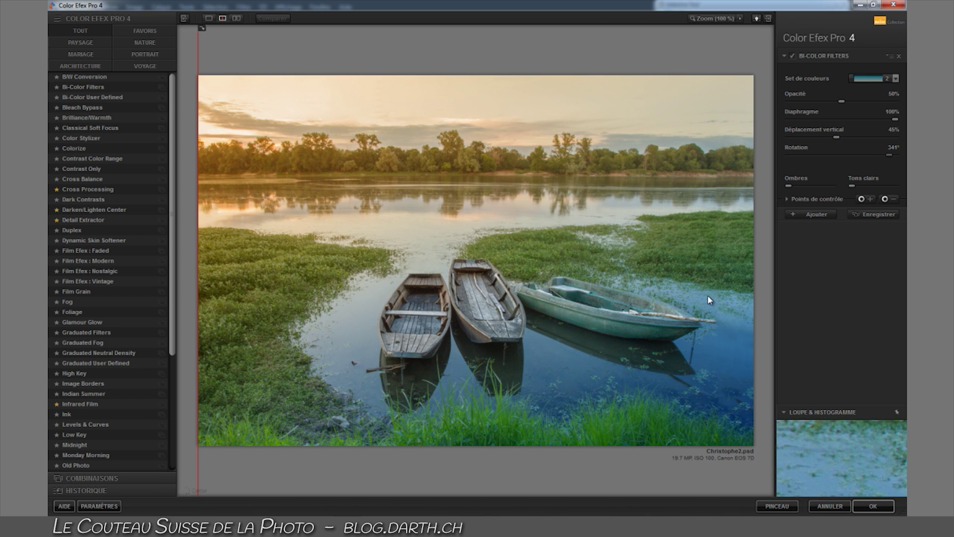
mouse_move(837, 136)
mouse_down()
mouse_move(851, 135)
mouse_move(838, 138)
mouse_up()
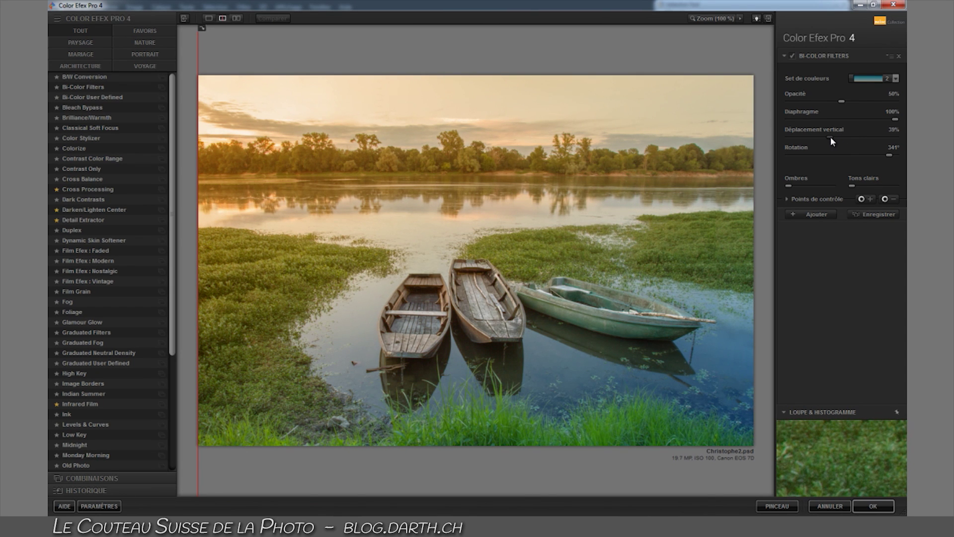
drag(831, 137, 835, 136)
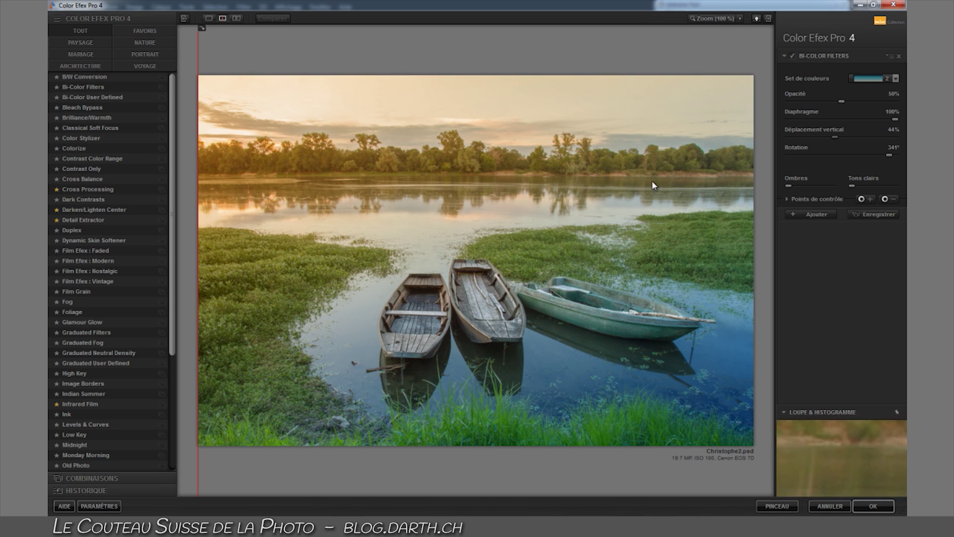
Step: Apply the Bi-Color Filters effect and reduce its layer's opacity to 66%
click(875, 508)
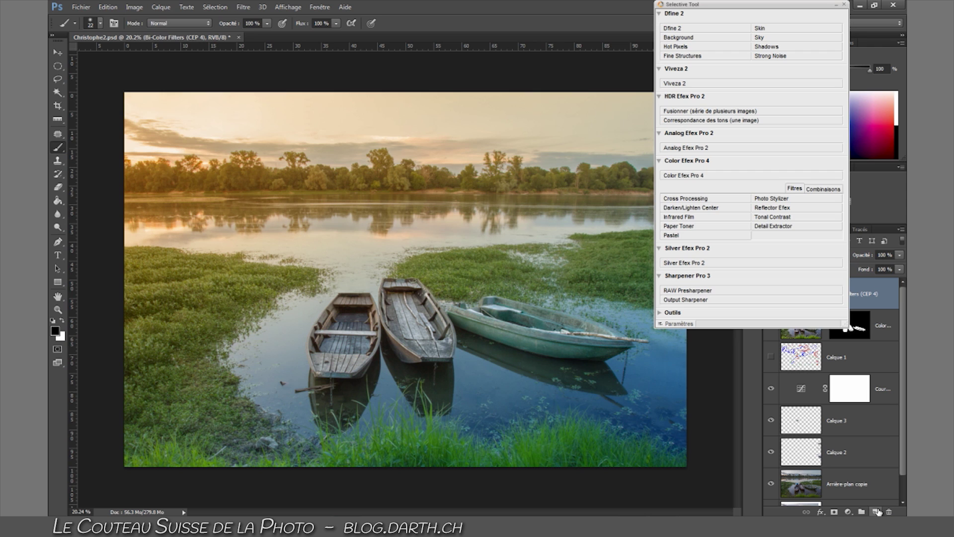
click(837, 5)
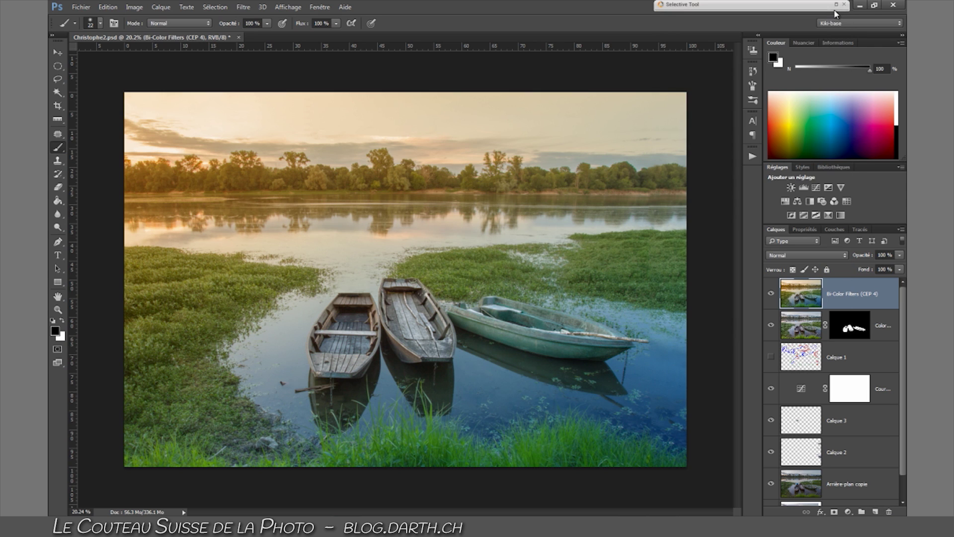
drag(867, 258, 834, 263)
Step: Lasso a freehand light path from the sky's upper-left corner down to the water around the boats, adding the missed corner area
click(57, 80)
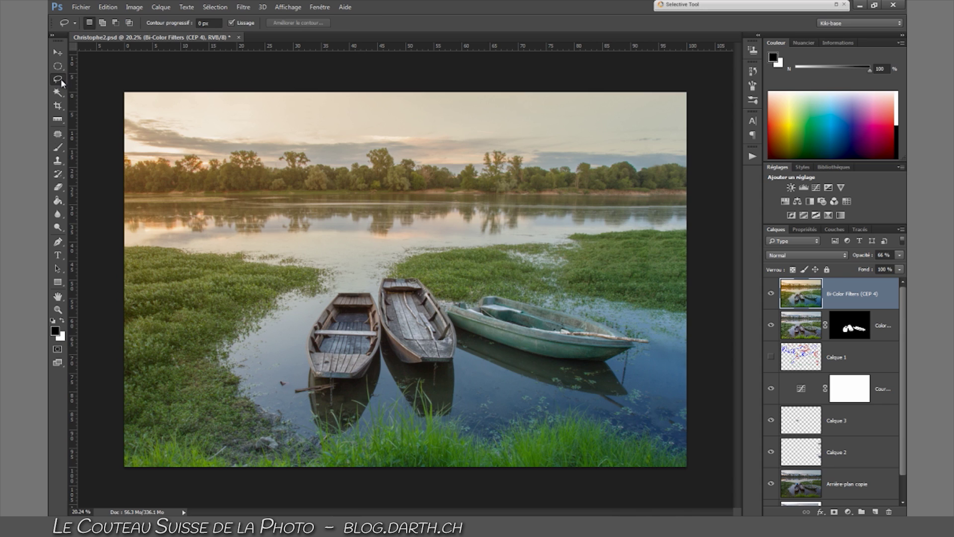
mouse_move(120, 191)
mouse_down()
mouse_move(285, 305)
mouse_move(212, 372)
mouse_move(294, 394)
mouse_move(236, 436)
mouse_move(360, 429)
mouse_move(327, 451)
mouse_move(446, 398)
mouse_move(507, 469)
mouse_move(566, 426)
mouse_move(564, 402)
mouse_move(644, 392)
mouse_move(710, 362)
mouse_move(682, 307)
mouse_move(567, 302)
mouse_move(580, 282)
mouse_move(570, 277)
mouse_move(517, 277)
mouse_move(513, 265)
mouse_move(465, 253)
mouse_move(423, 276)
mouse_move(408, 221)
mouse_move(376, 246)
mouse_move(374, 268)
mouse_move(274, 186)
mouse_move(198, 89)
mouse_up()
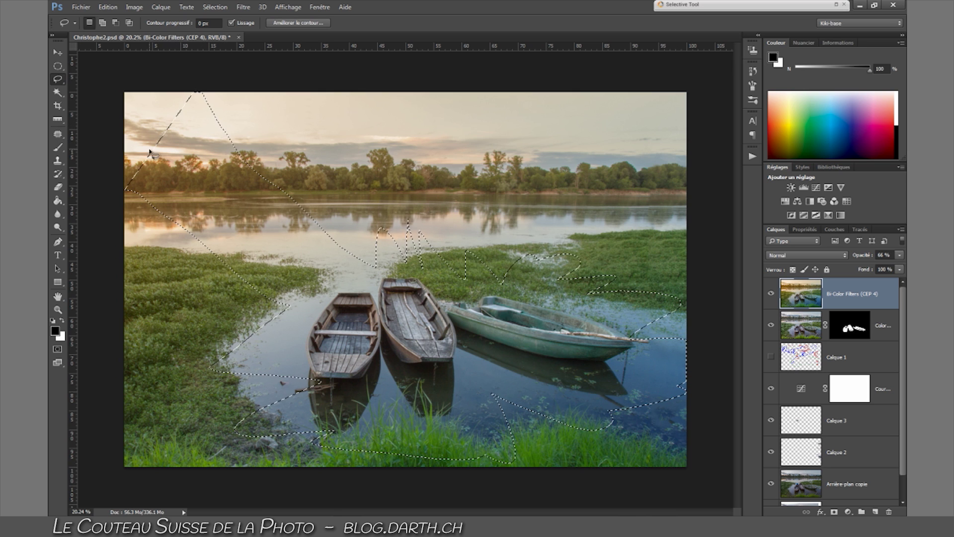
key(shift)
mouse_move(132, 194)
mouse_down()
mouse_move(86, 145)
mouse_move(91, 90)
mouse_move(161, 58)
mouse_move(205, 92)
mouse_up()
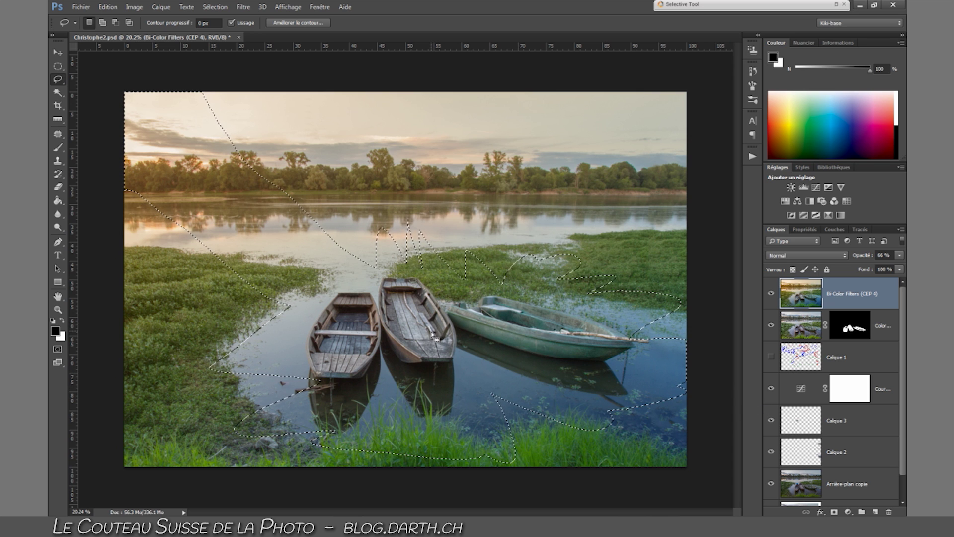
Step: Invert the light-path selection and darken the surroundings with a Curves adjustment layer mapping input 137 to output 97
right_click(448, 308)
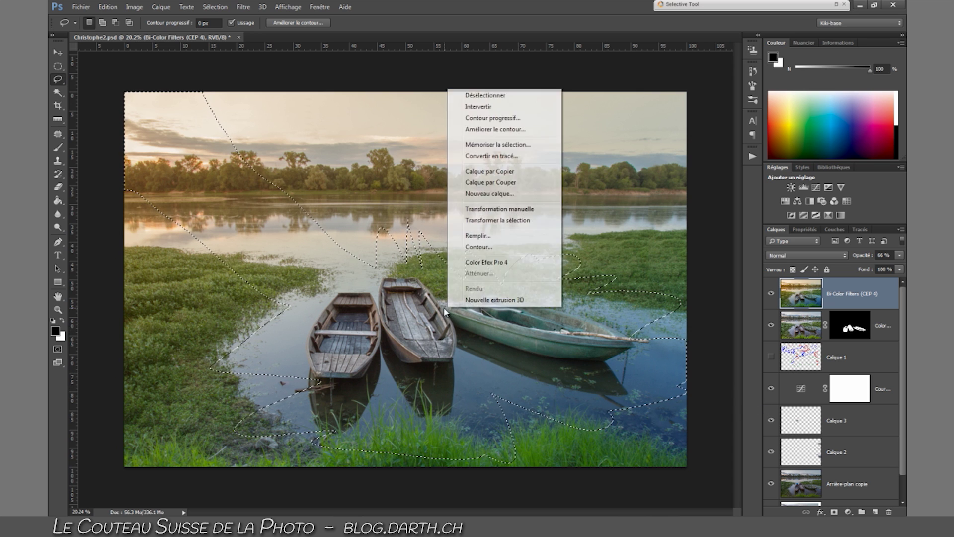
click(484, 107)
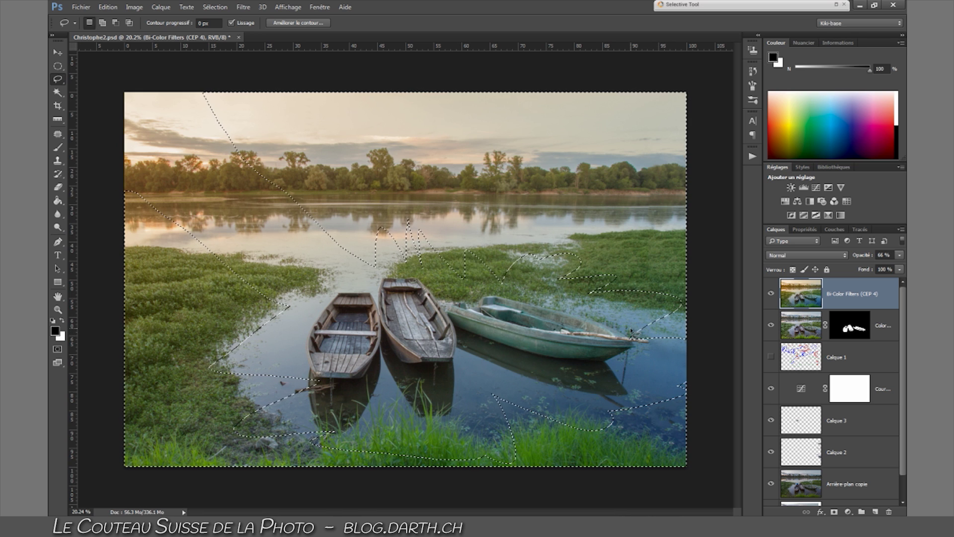
click(817, 188)
drag(842, 329, 844, 340)
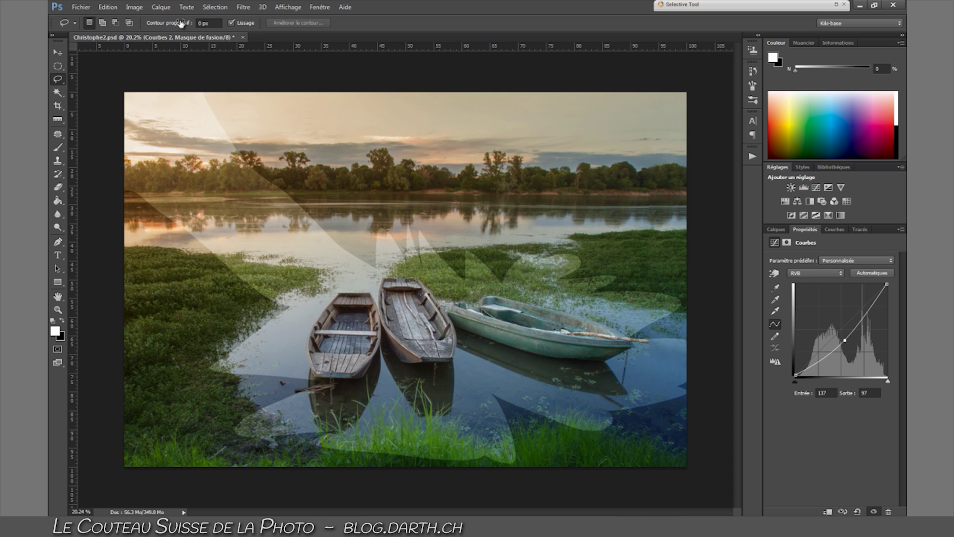
Step: Soften the Curves layer's mask with a Gaussian blur of 149.0 pixels and return to the layer list
click(243, 7)
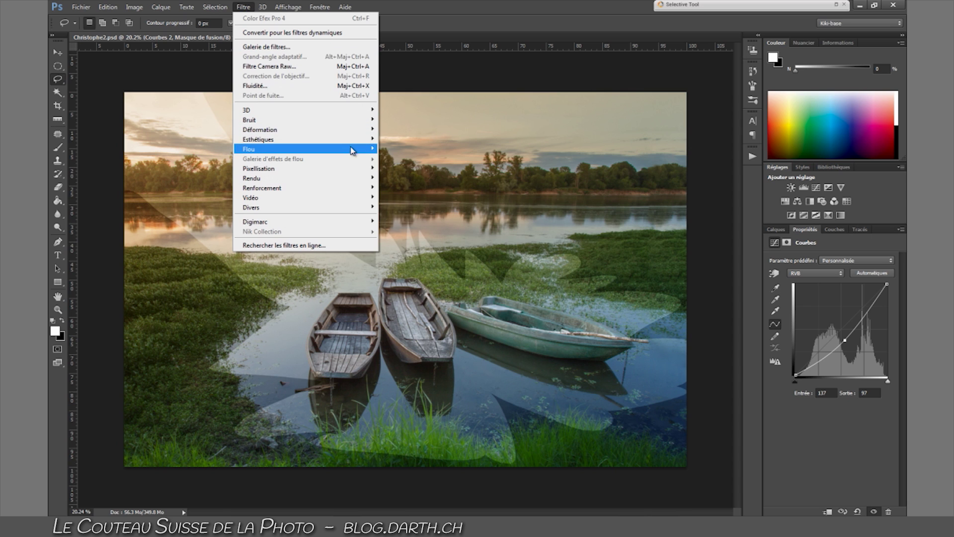
mouse_move(353, 149)
click(406, 197)
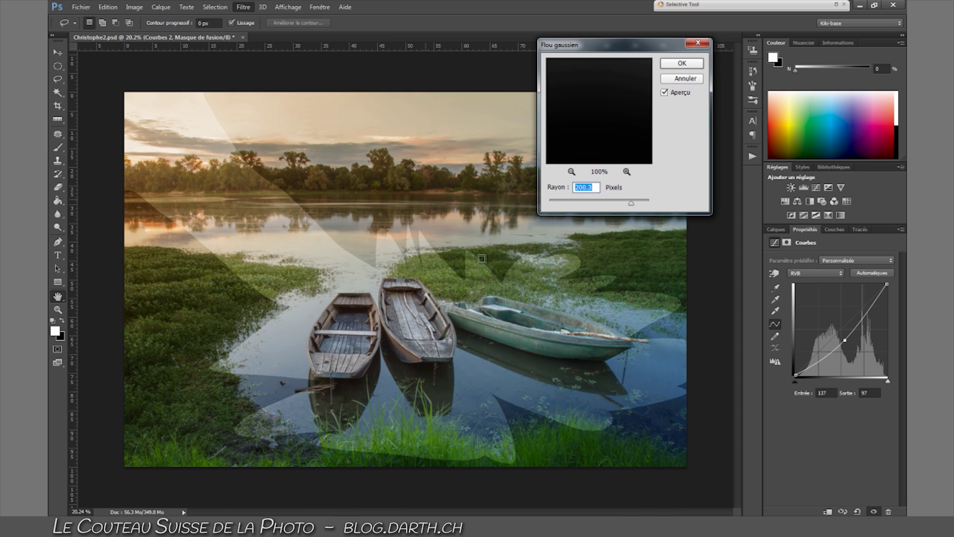
click(571, 172)
click(571, 171)
click(571, 172)
click(570, 171)
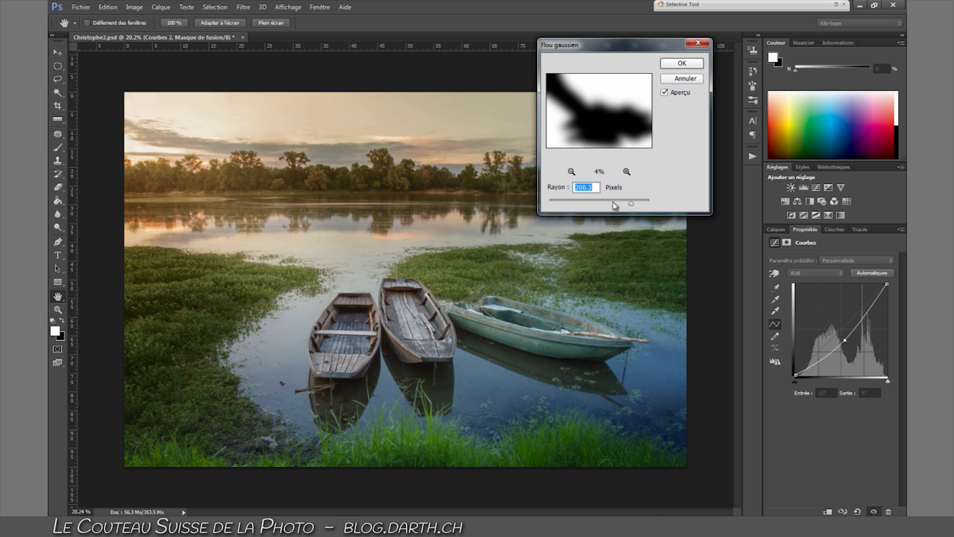
drag(631, 203, 493, 219)
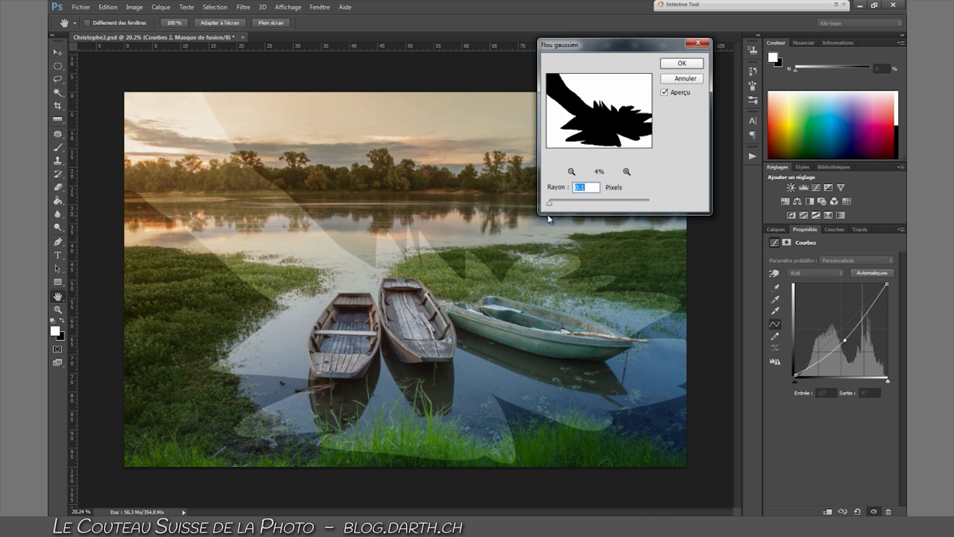
drag(549, 203, 607, 209)
drag(609, 203, 621, 207)
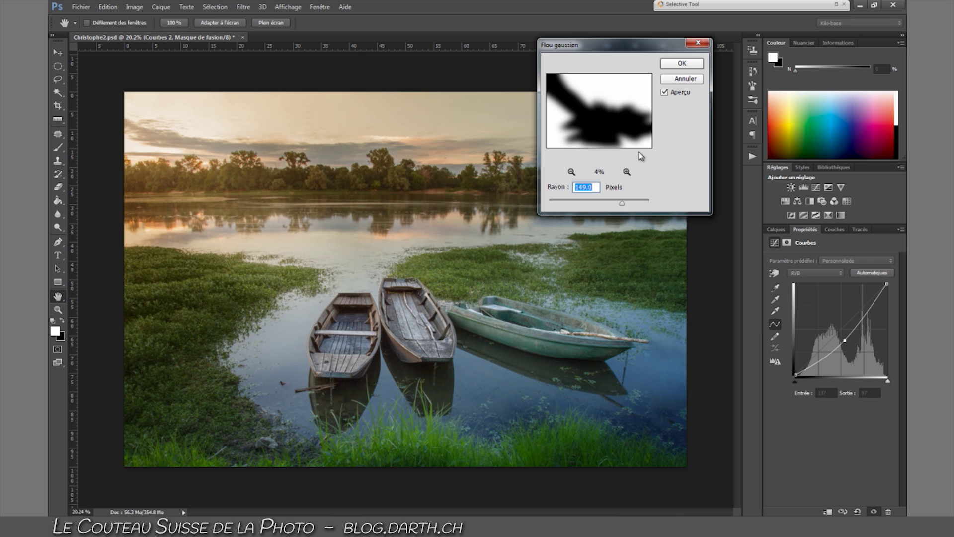
click(667, 80)
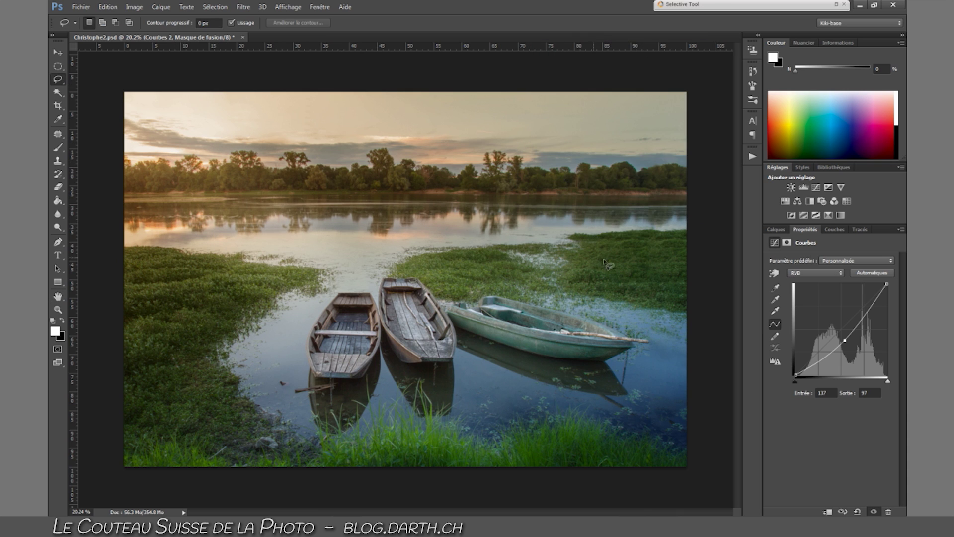
click(774, 230)
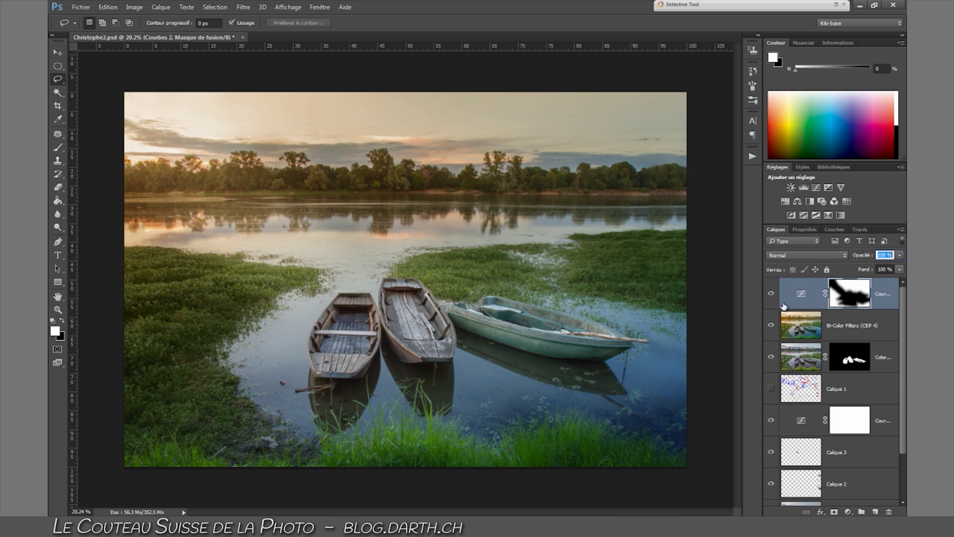
Step: Compare the image with and without the darkening Curves layer, and add a Levels adjustment layer with midtones at 0.76
click(770, 296)
click(771, 296)
click(803, 187)
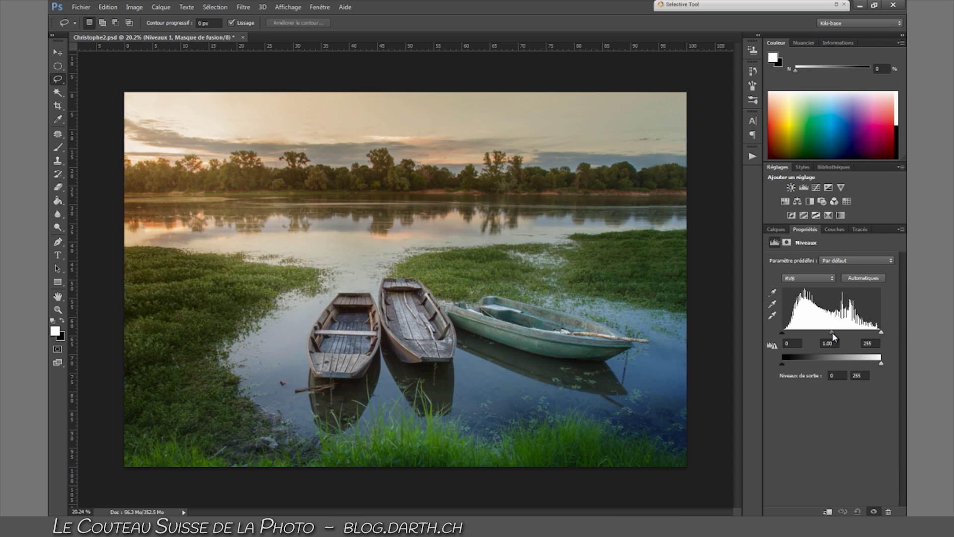
drag(835, 333, 839, 334)
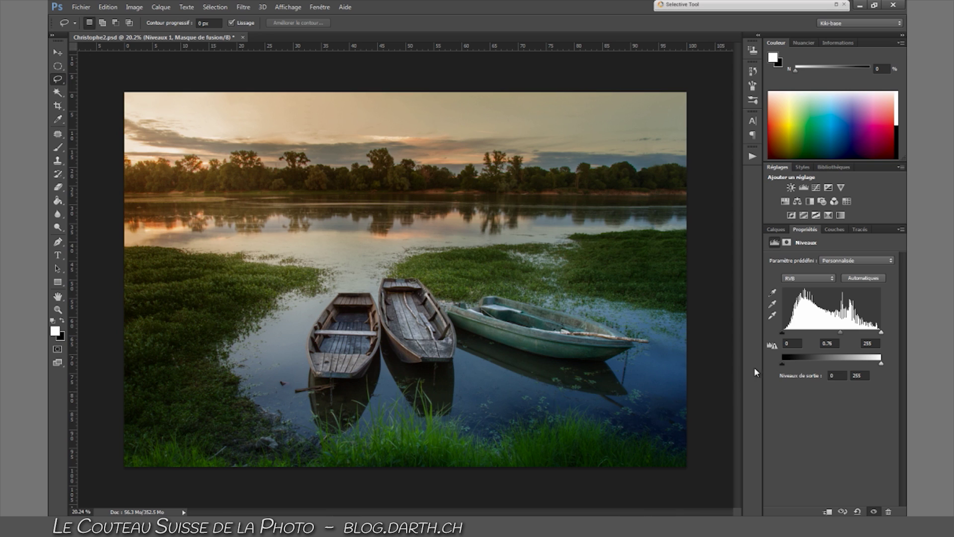
click(775, 230)
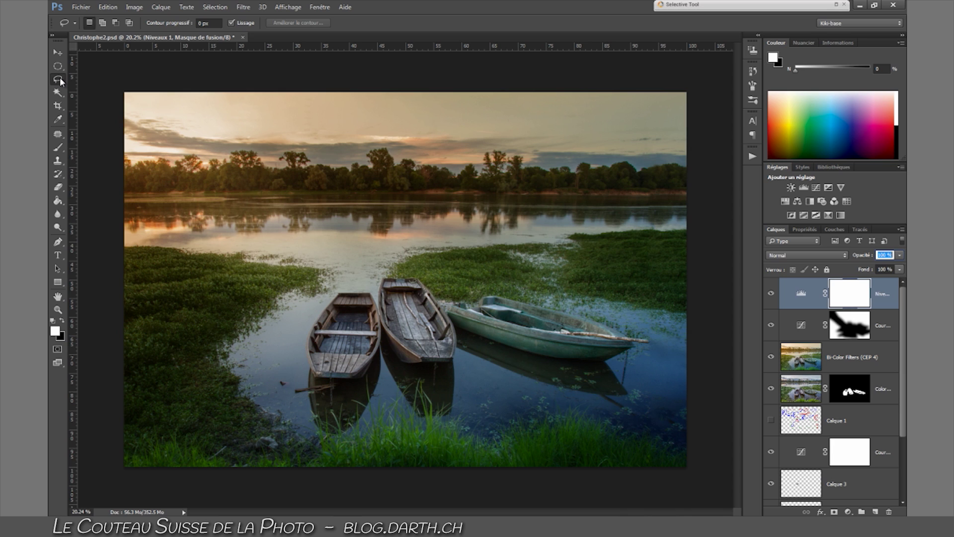
Step: Lasso a jagged freehand area around the boats and water and brighten it with a Curves adjustment layer mapping input 117 to output 138
mouse_move(328, 271)
mouse_down()
mouse_move(329, 245)
mouse_move(368, 247)
mouse_move(423, 218)
mouse_move(511, 213)
mouse_move(728, 265)
mouse_move(715, 369)
mouse_move(463, 486)
mouse_move(430, 448)
mouse_move(293, 439)
mouse_move(250, 315)
mouse_move(328, 268)
mouse_up()
mouse_move(486, 318)
mouse_down()
mouse_move(473, 317)
mouse_move(482, 317)
mouse_up()
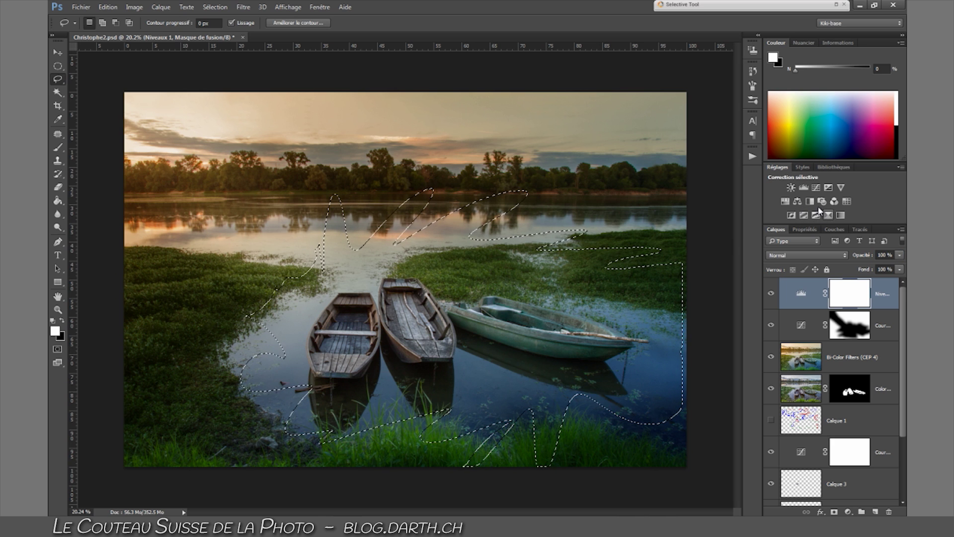
click(817, 188)
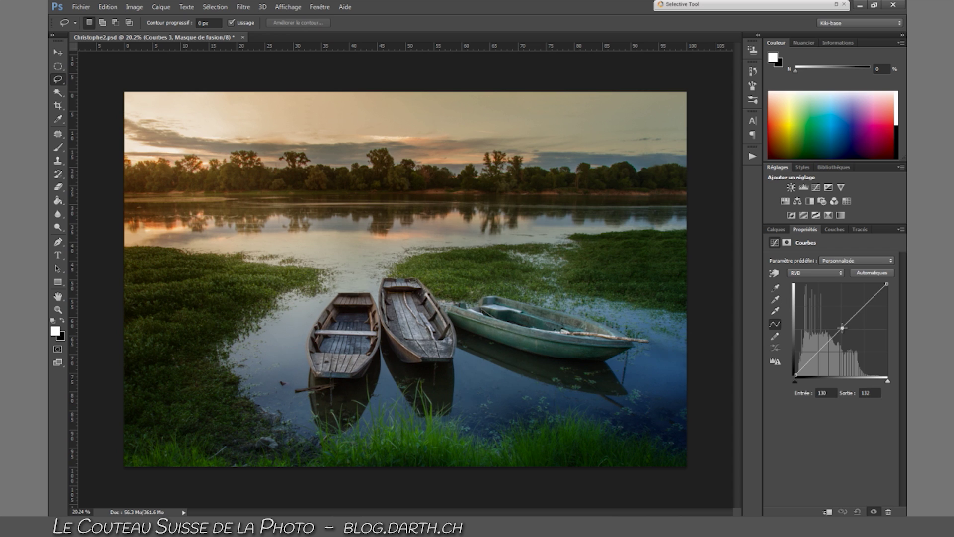
drag(841, 328, 837, 325)
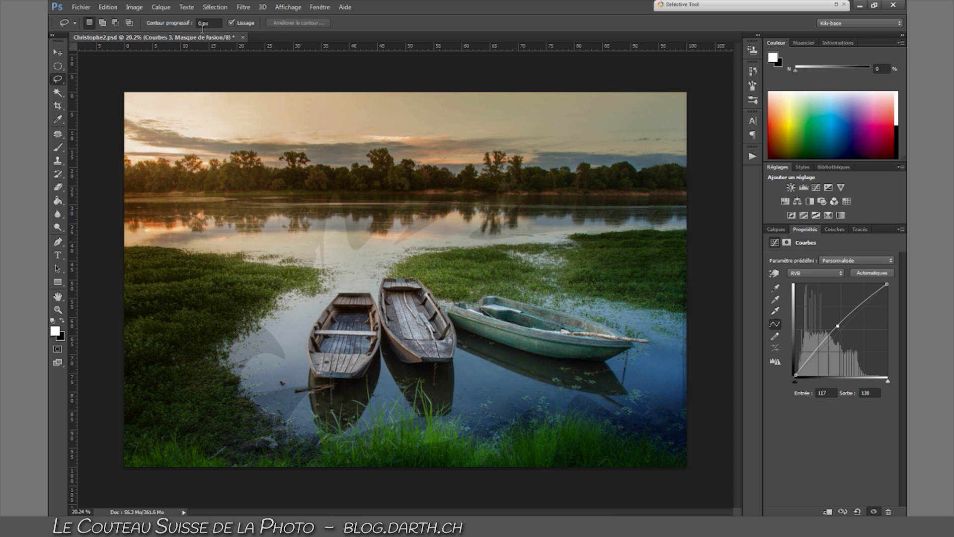
Step: Soften the brightening Curves layer's mask with a 149.0-pixel Gaussian blur and return to the layer list
click(243, 8)
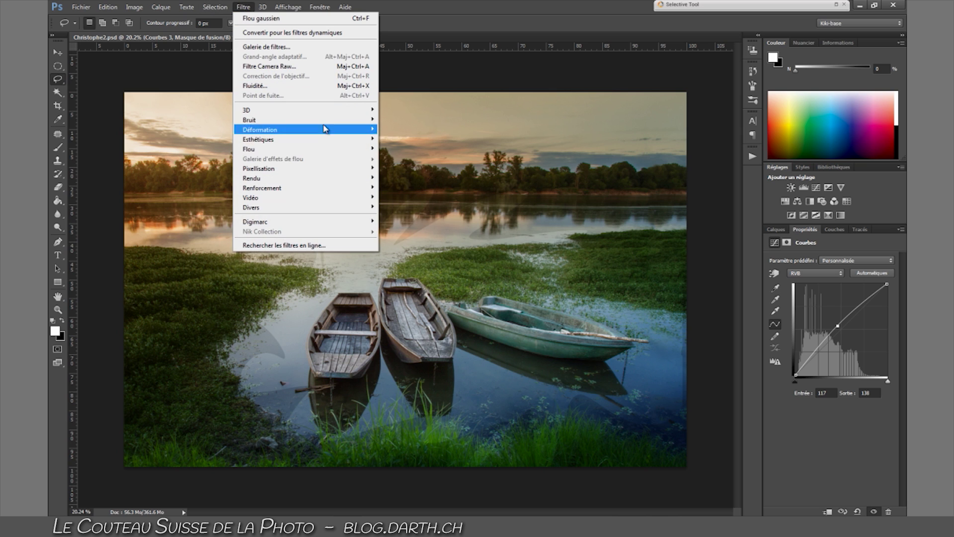
mouse_move(338, 149)
click(424, 198)
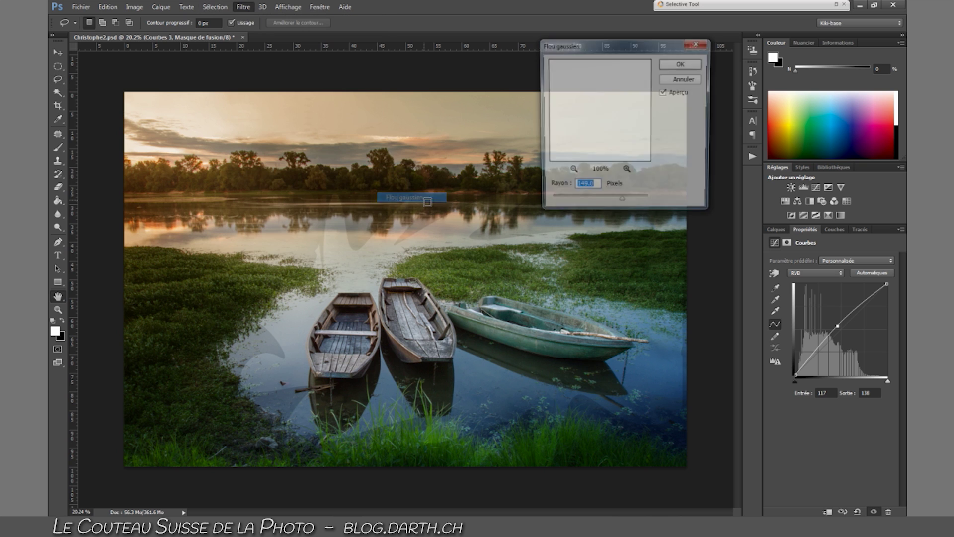
click(571, 172)
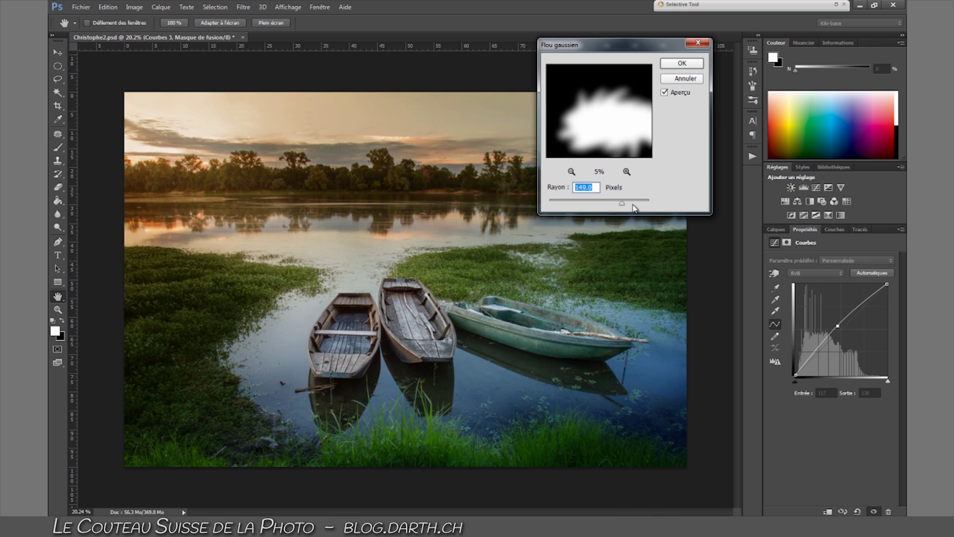
click(677, 64)
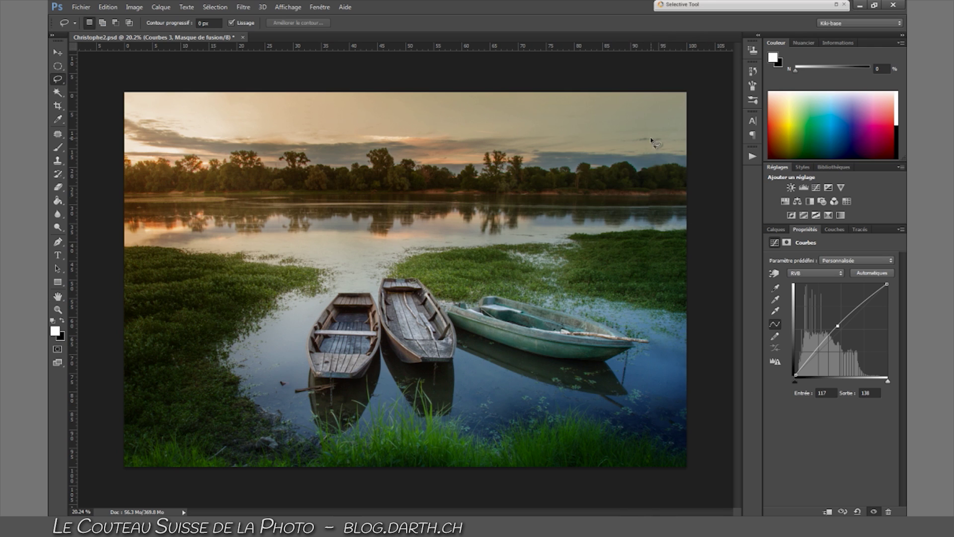
click(776, 229)
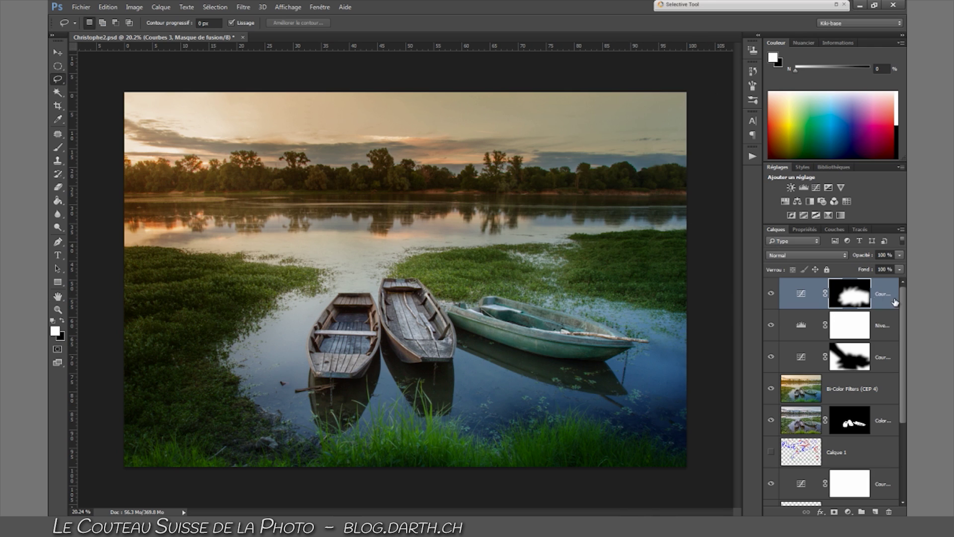
Step: Group the top two Curves layers and the Levels layer between them, and compare the image with and without the group
shift+click(879, 361)
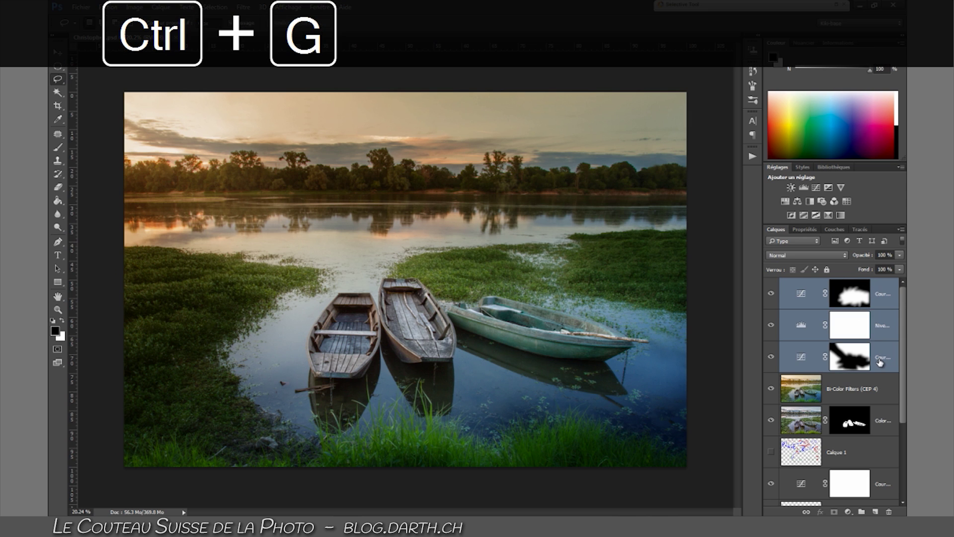
key(ctrl+g)
click(771, 284)
click(770, 283)
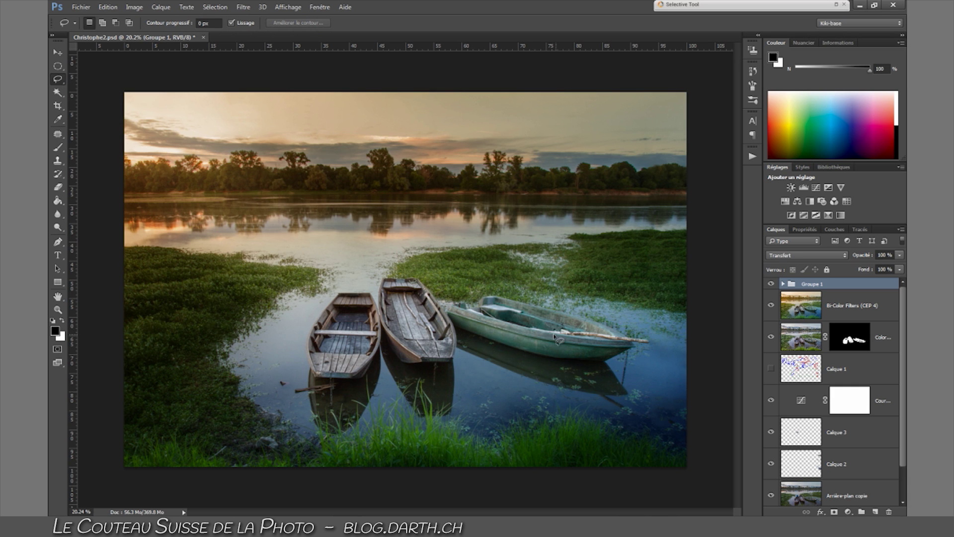
click(770, 284)
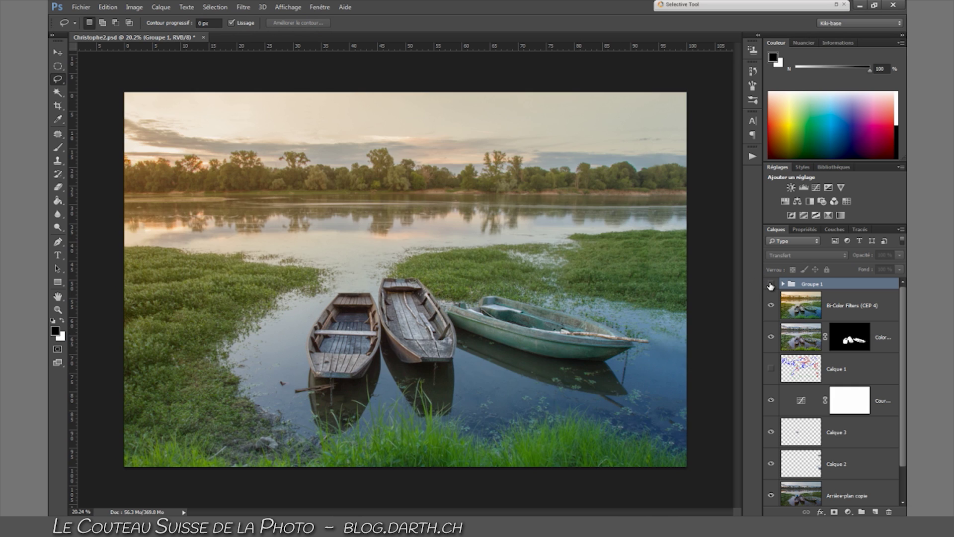
click(771, 284)
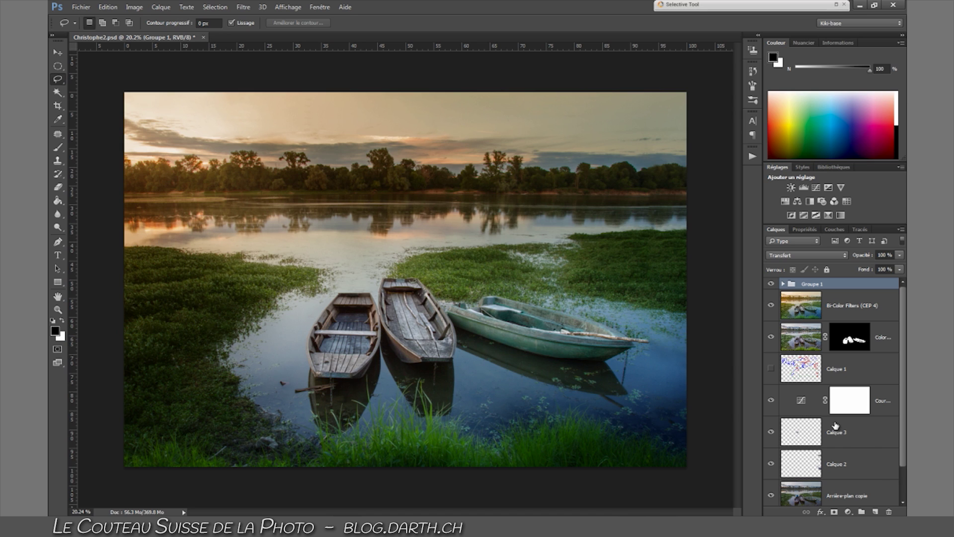
Step: On a new layer, paint a soft glow over the sunlit sky and toward the boats with a sampled pale sky color at 10% flow
click(876, 512)
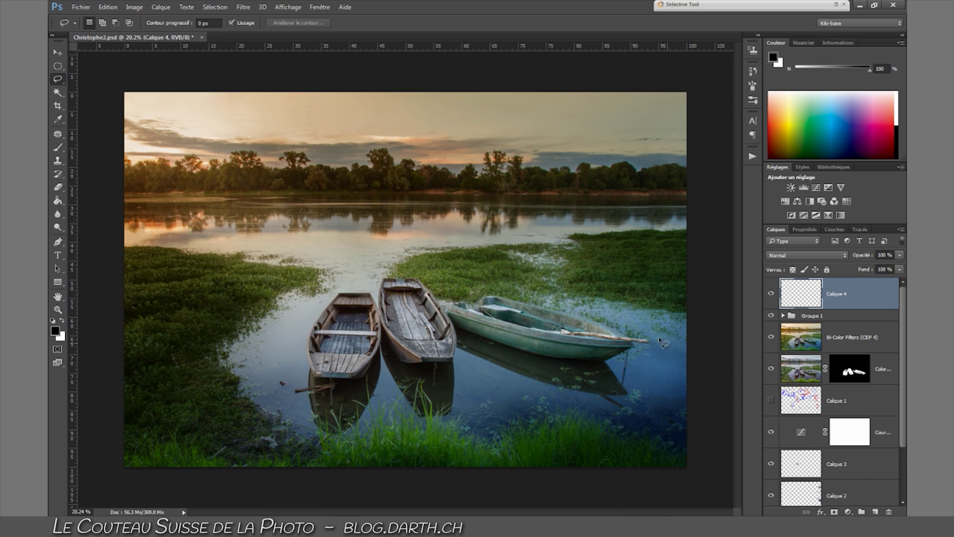
key(b)
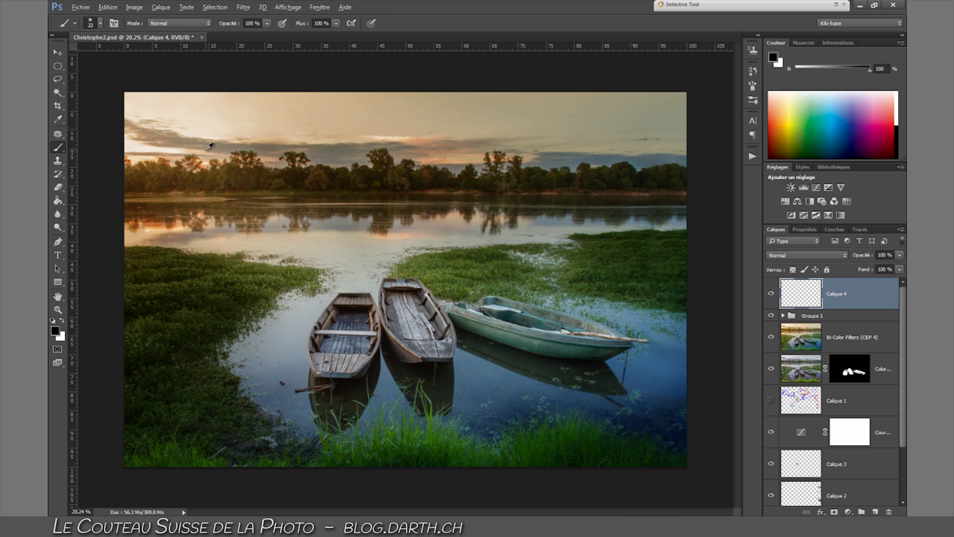
alt+click(149, 147)
drag(219, 222, 475, 137)
click(209, 165)
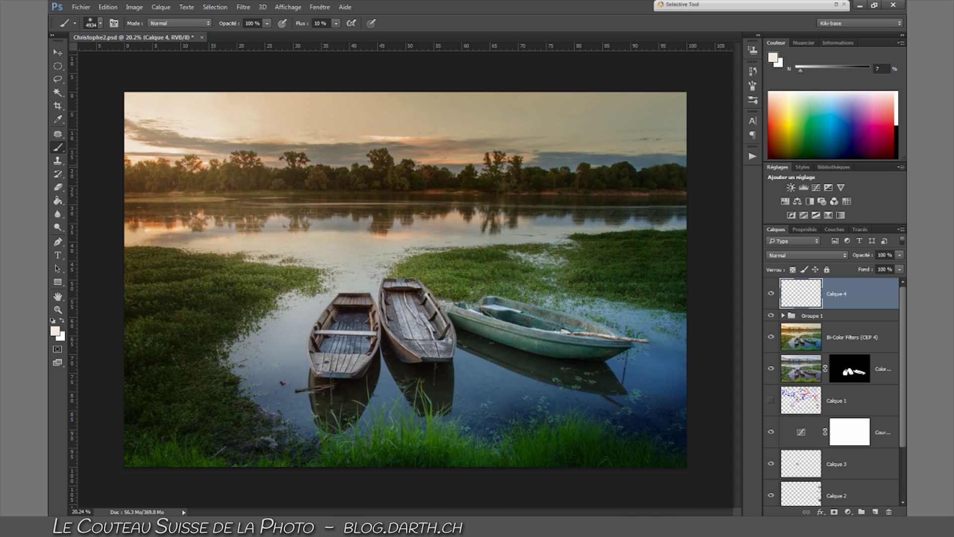
click(208, 166)
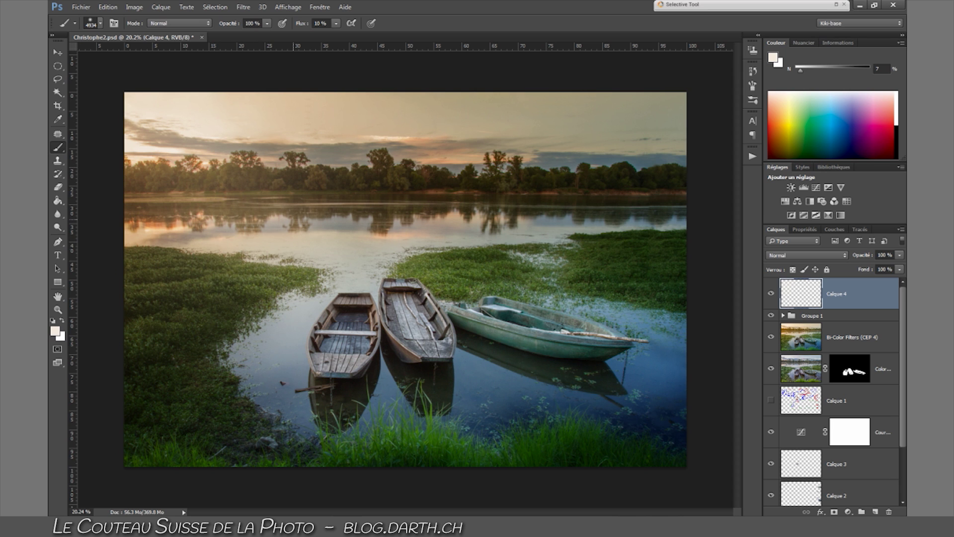
mouse_move(510, 268)
mouse_down()
mouse_move(381, 288)
mouse_move(318, 318)
mouse_up()
Step: Reduce the painted glow layer's opacity to 46% and compare the image with and without it
mouse_move(863, 254)
mouse_down()
mouse_move(786, 273)
mouse_move(819, 271)
mouse_move(790, 276)
mouse_move(803, 276)
mouse_up()
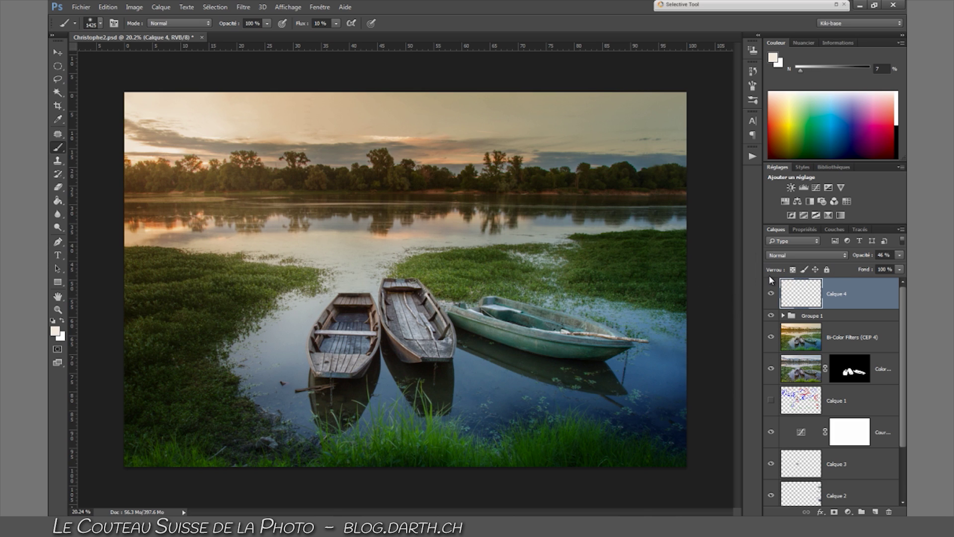
click(773, 297)
click(773, 297)
click(773, 297)
click(774, 297)
click(776, 297)
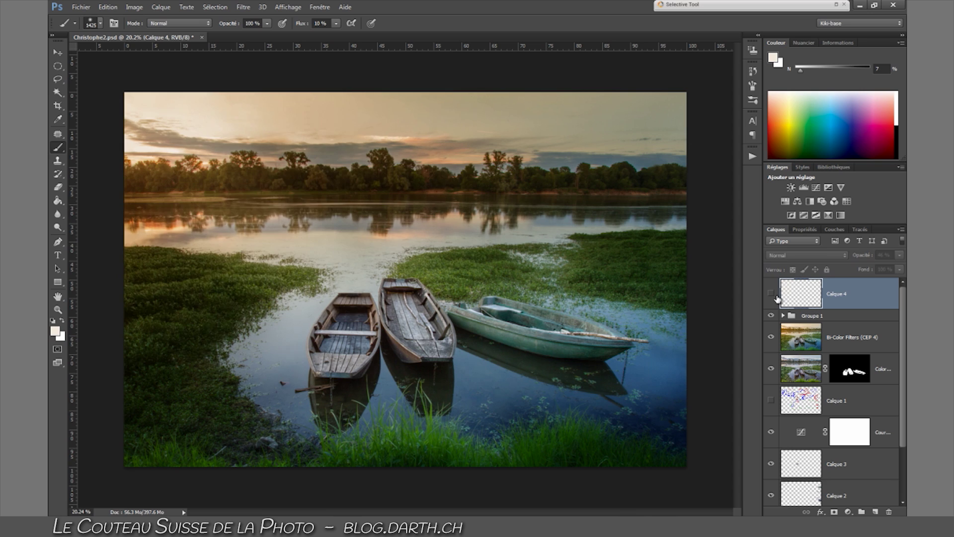
click(777, 298)
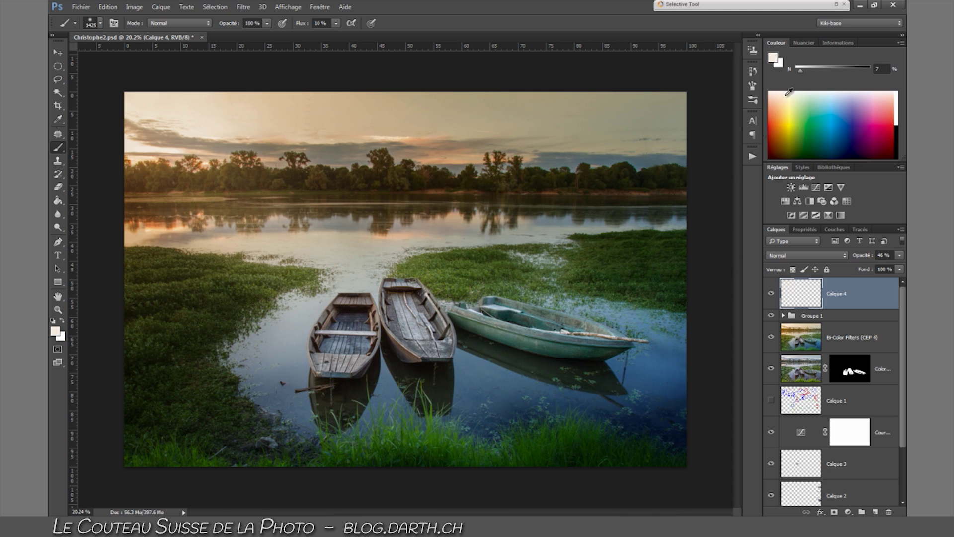
Step: Apply a second Color Efex Pro 4 Bi-Color Filters effect with color set 2, 50% opacity and 341° rotation, previewing it across the whole image
click(836, 5)
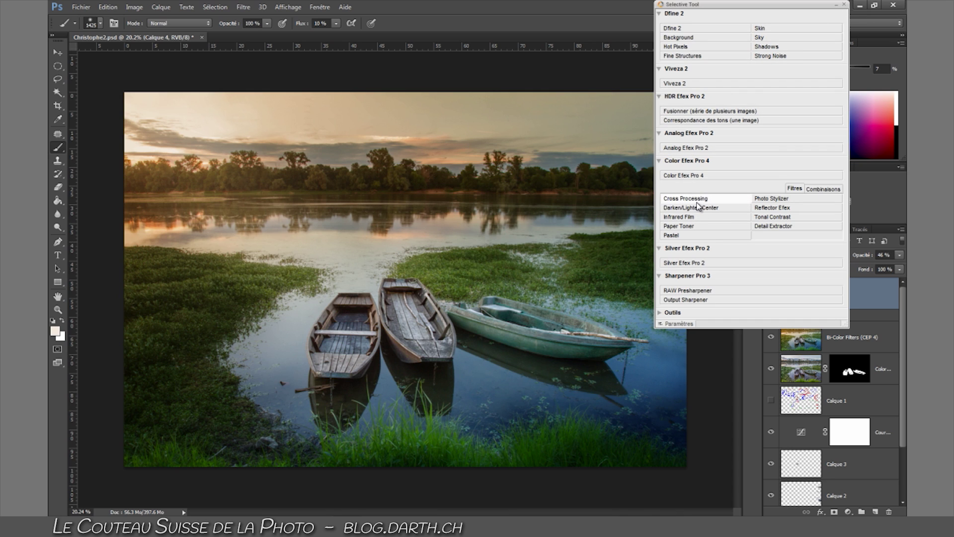
click(692, 182)
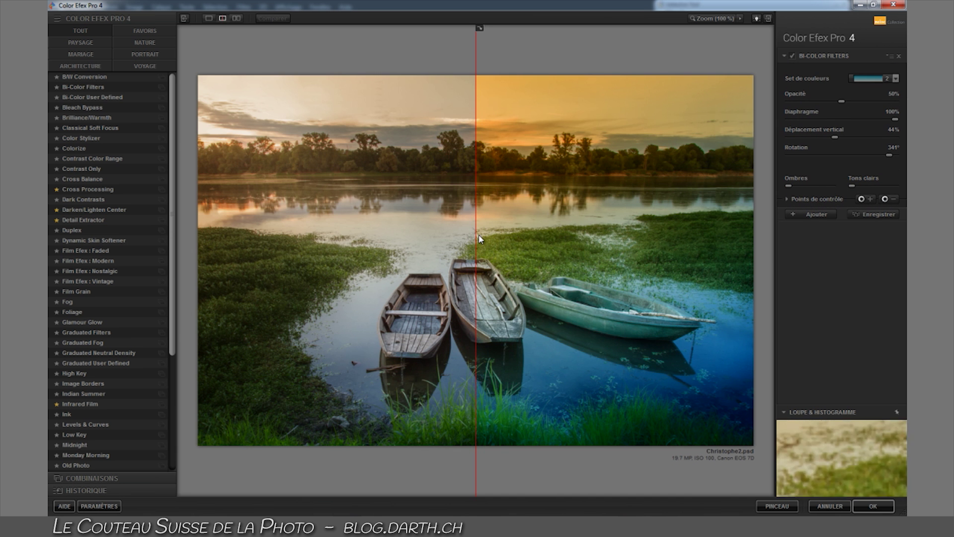
drag(476, 234, 195, 256)
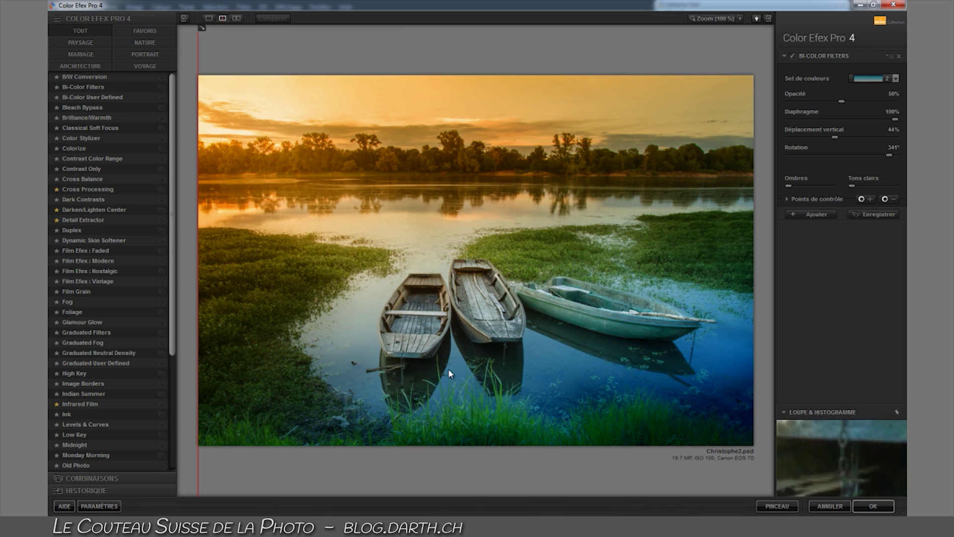
click(873, 506)
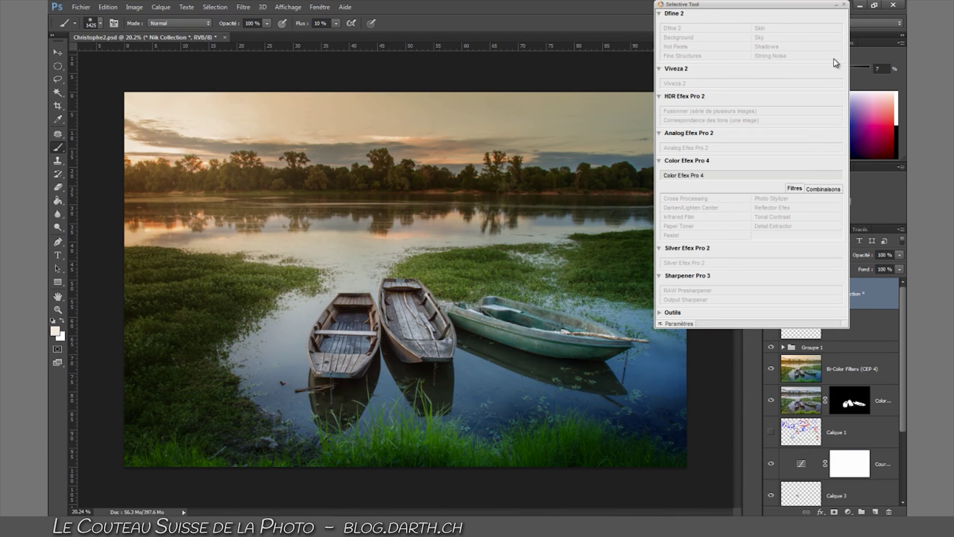
click(836, 4)
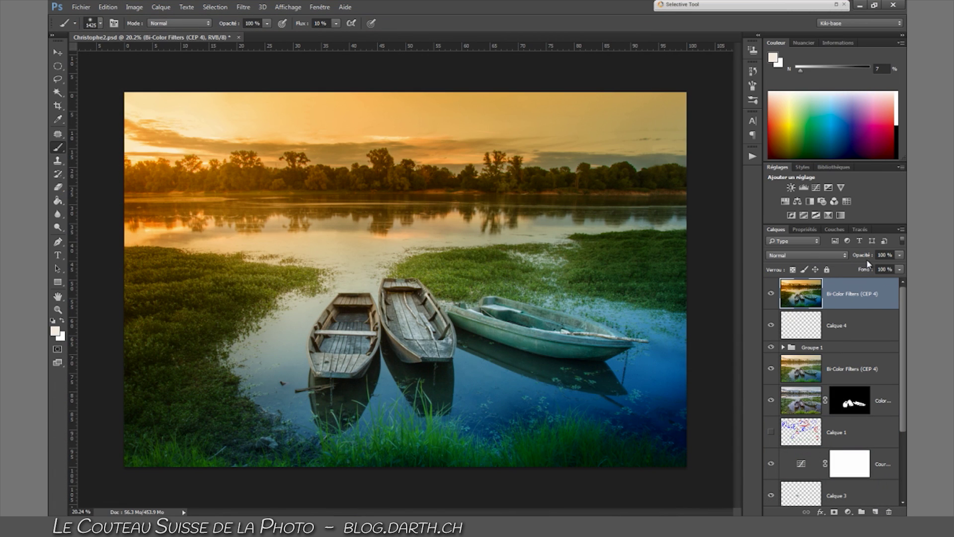
Step: Reduce the new Bi-Color Filters layer's opacity to 45% and compare the image with and without it
drag(865, 259, 805, 272)
drag(859, 257, 847, 262)
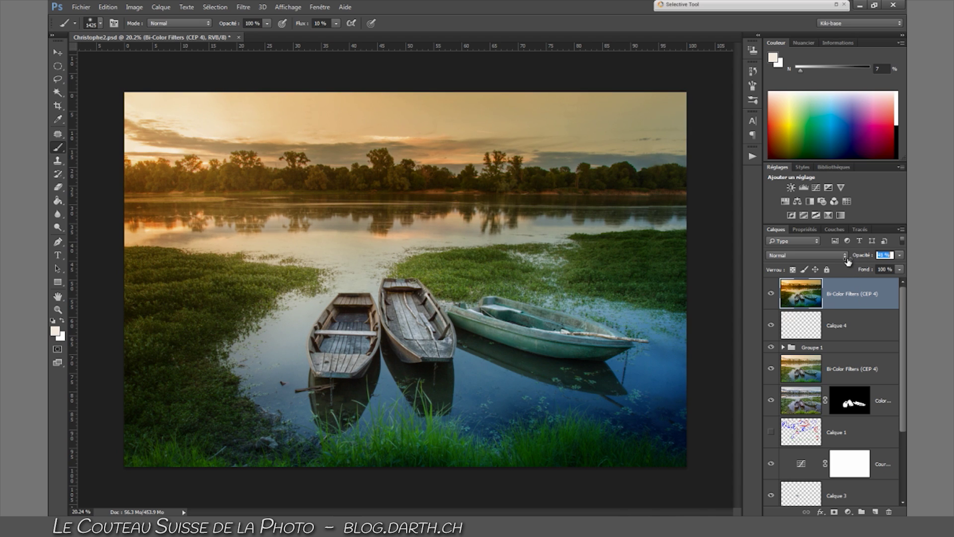
click(771, 294)
click(771, 294)
Step: Apply the Color Efex Pro 4 Cross Processing filter with method C04 at 33% intensity as a new layer
click(835, 5)
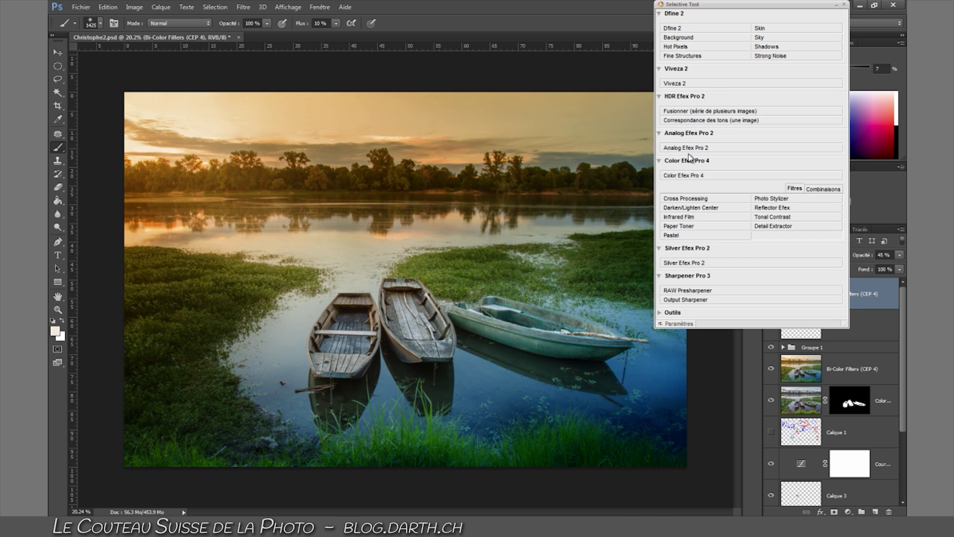
click(688, 178)
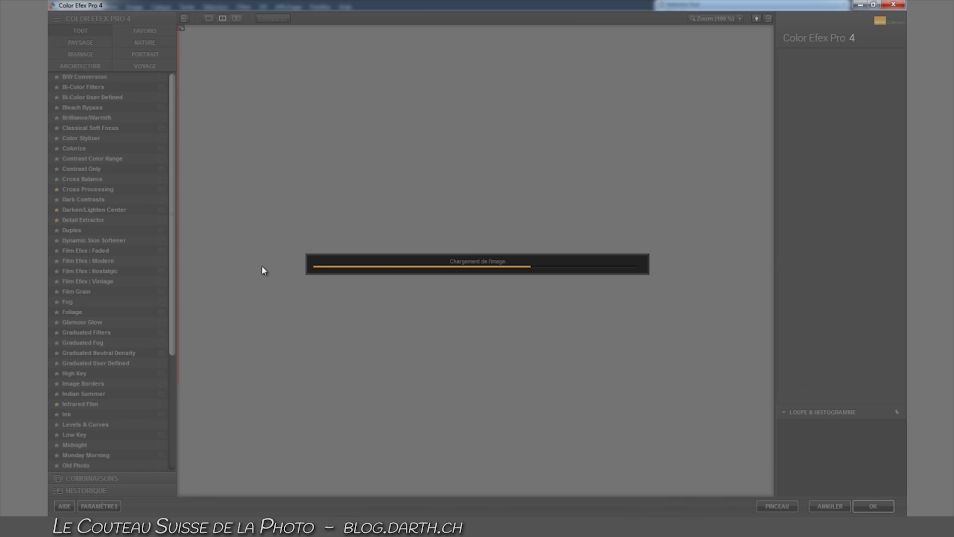
click(99, 189)
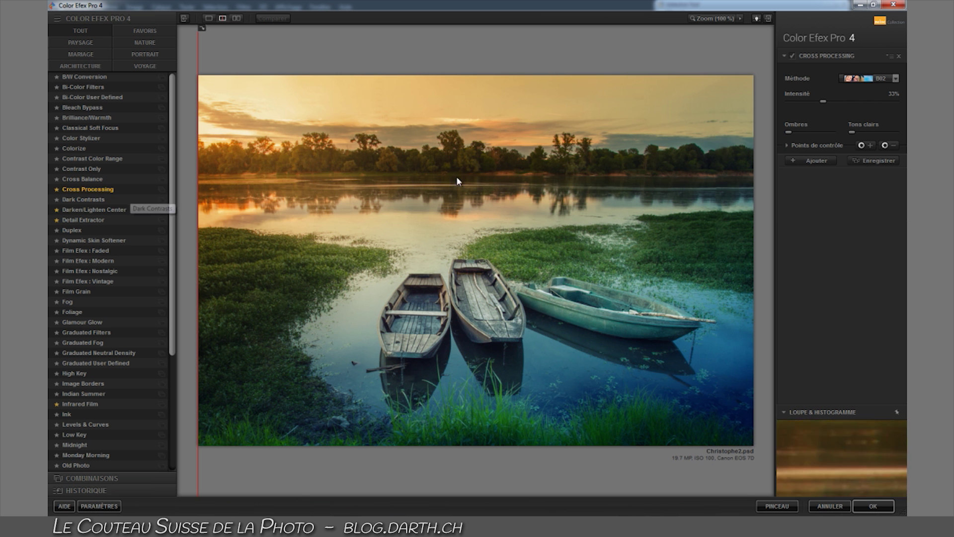
click(879, 78)
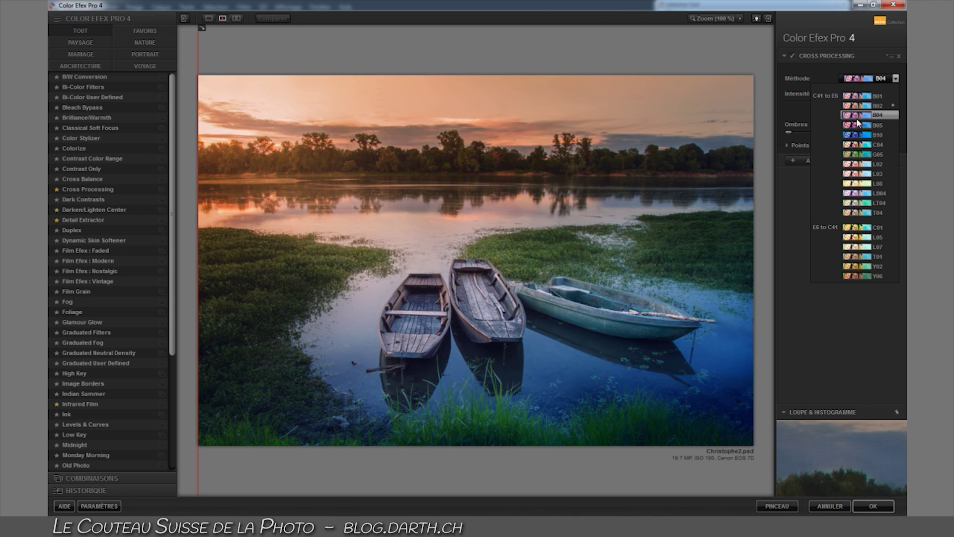
click(857, 148)
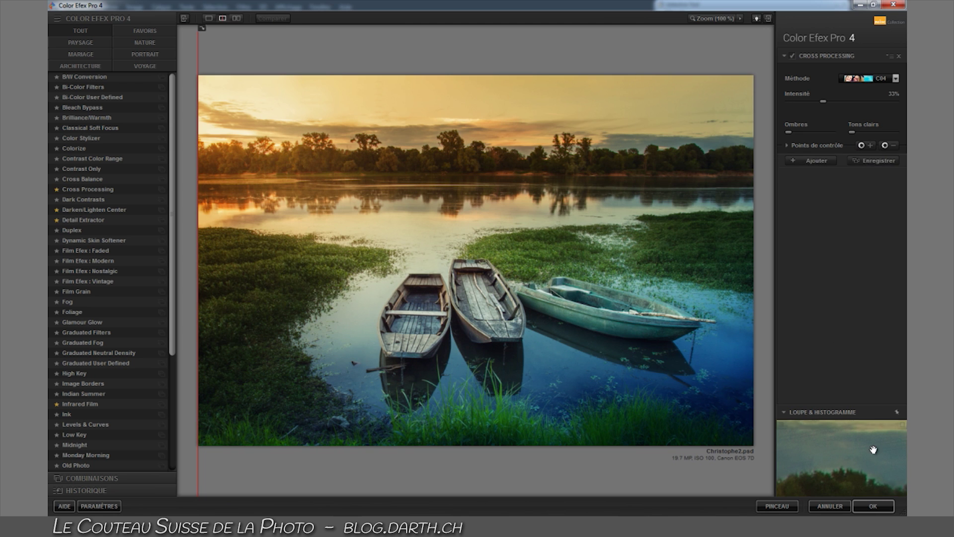
click(875, 506)
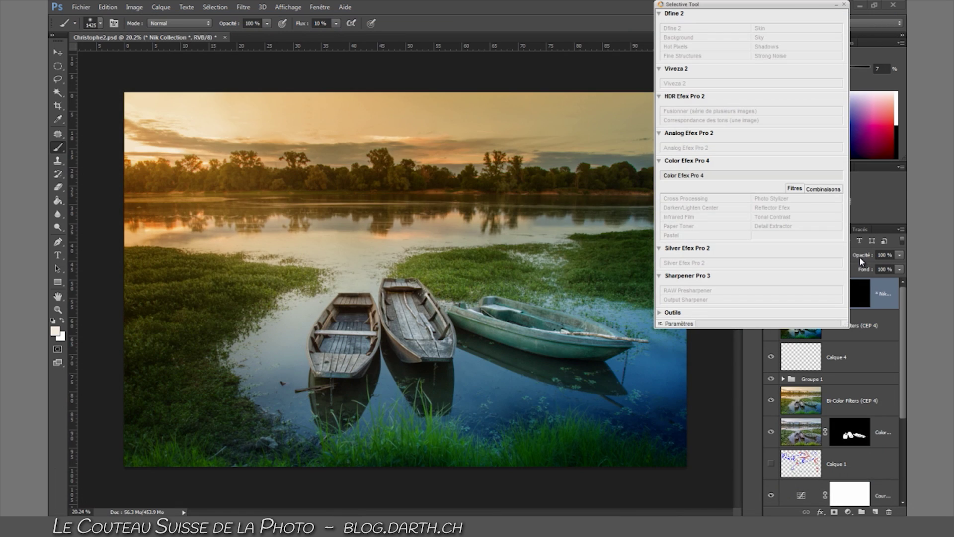
click(836, 4)
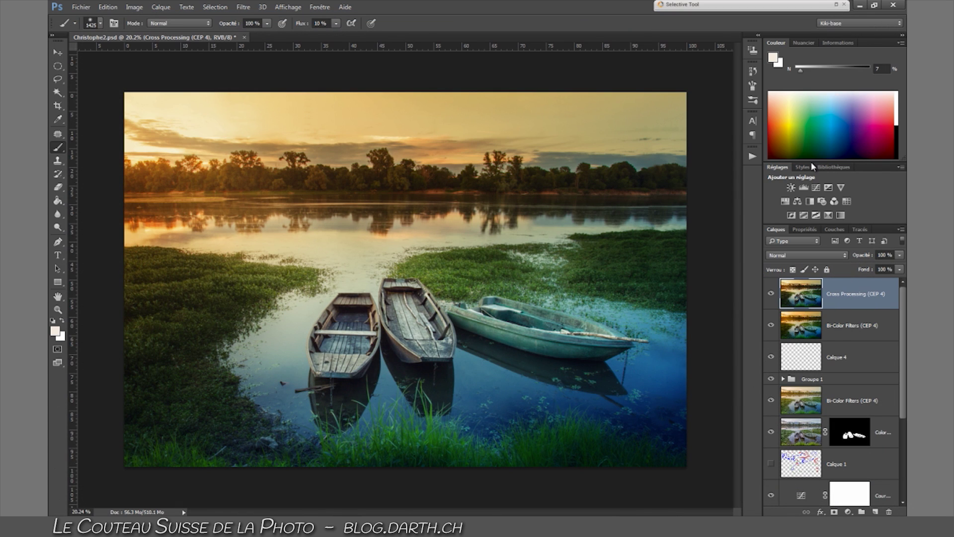
Step: Reduce the Cross Processing layer's opacity and add a Curves adjustment above it, darkening the midtones from input 151 to output 110
drag(863, 255, 806, 279)
click(815, 188)
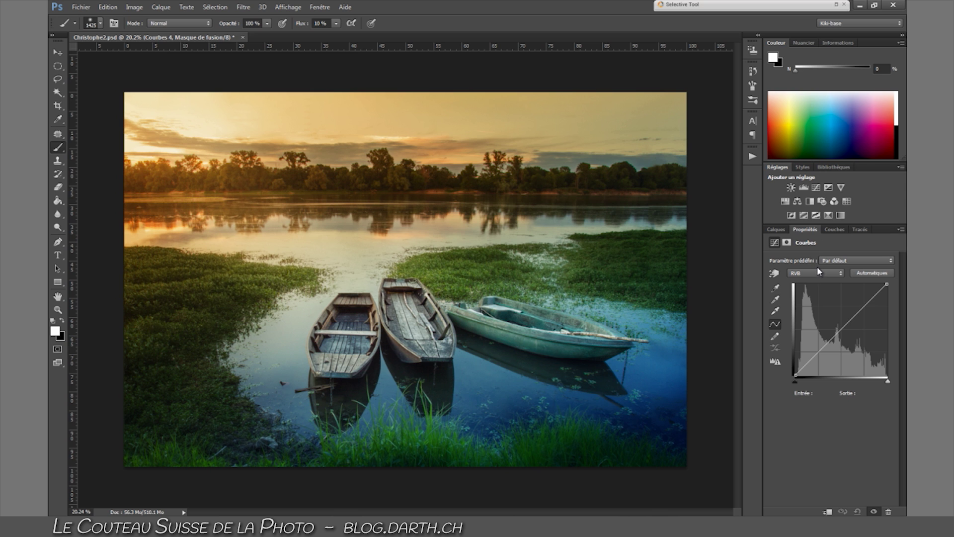
drag(841, 330, 850, 336)
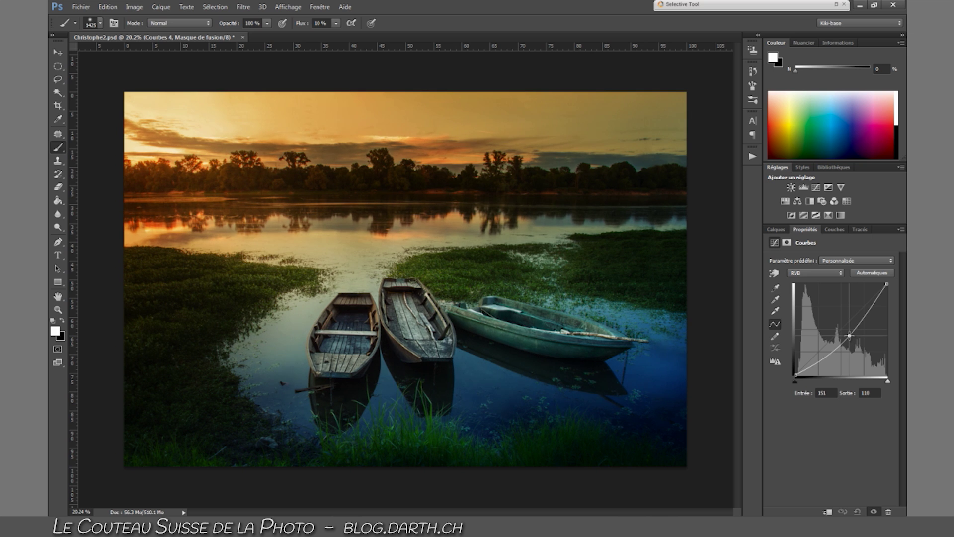
Step: Replace the new Curves layer's mask with a copy of the lowest Curves mask in Groupe 1, and reduce the layer's opacity to 64%
click(776, 229)
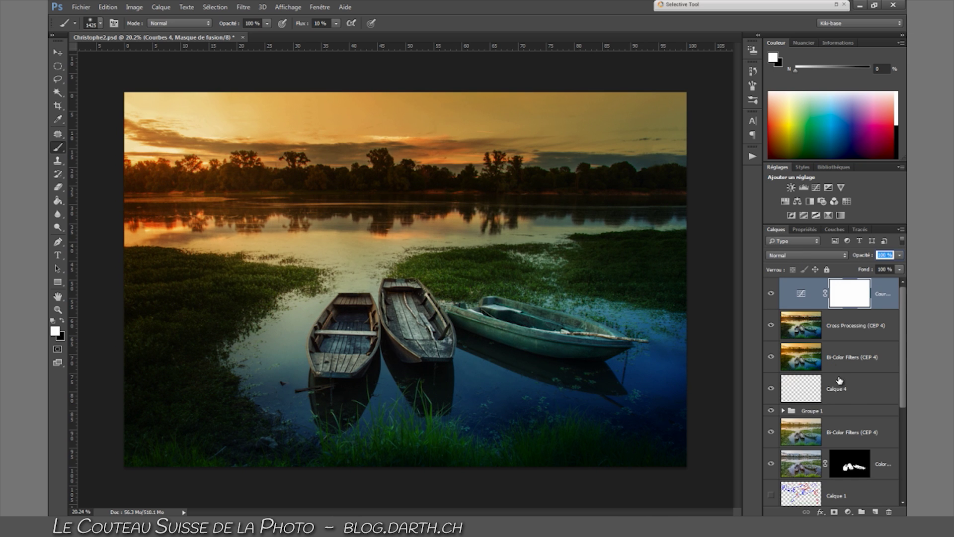
drag(903, 351, 903, 398)
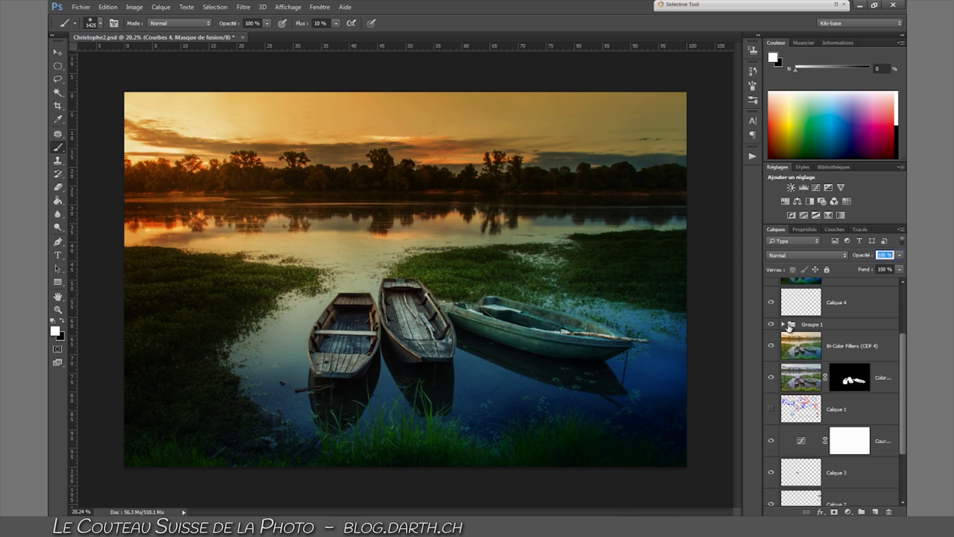
click(783, 323)
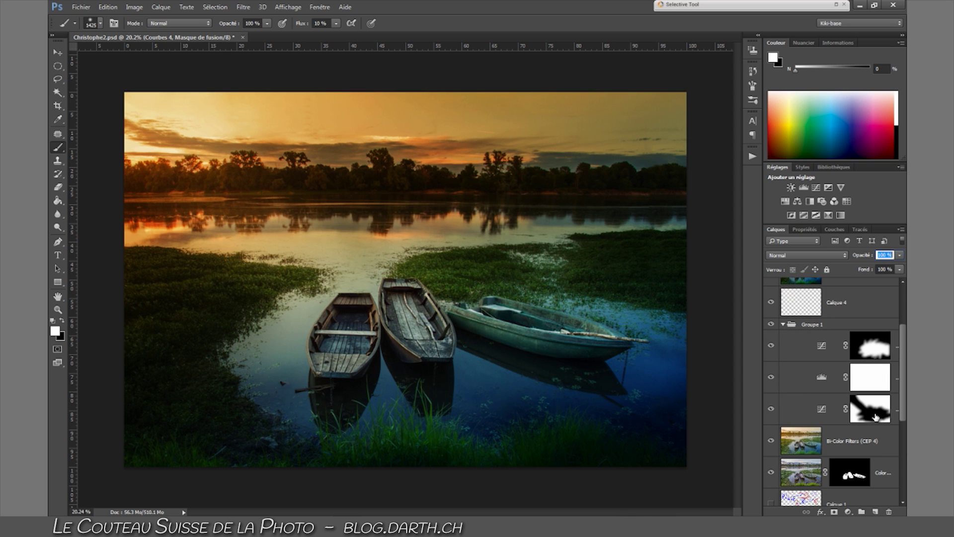
drag(877, 414, 848, 294)
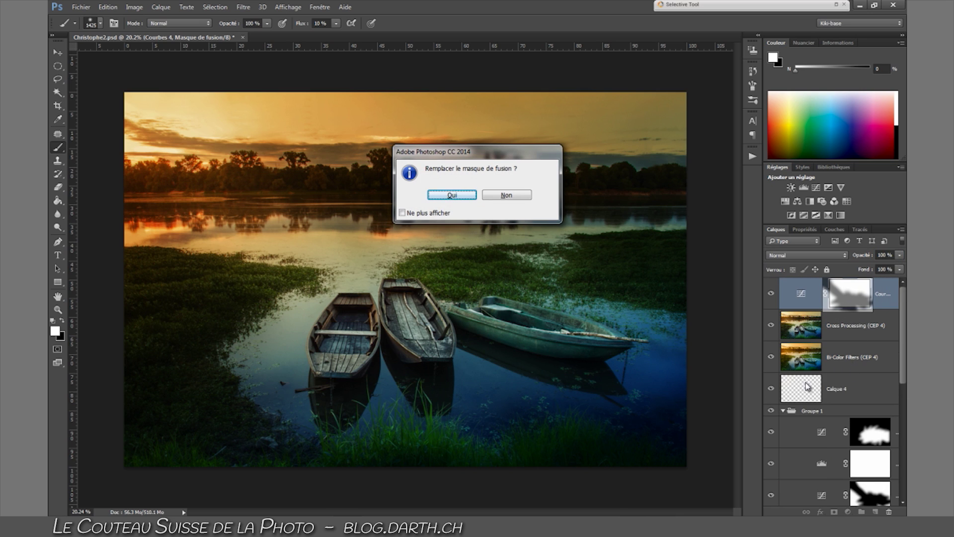
click(450, 195)
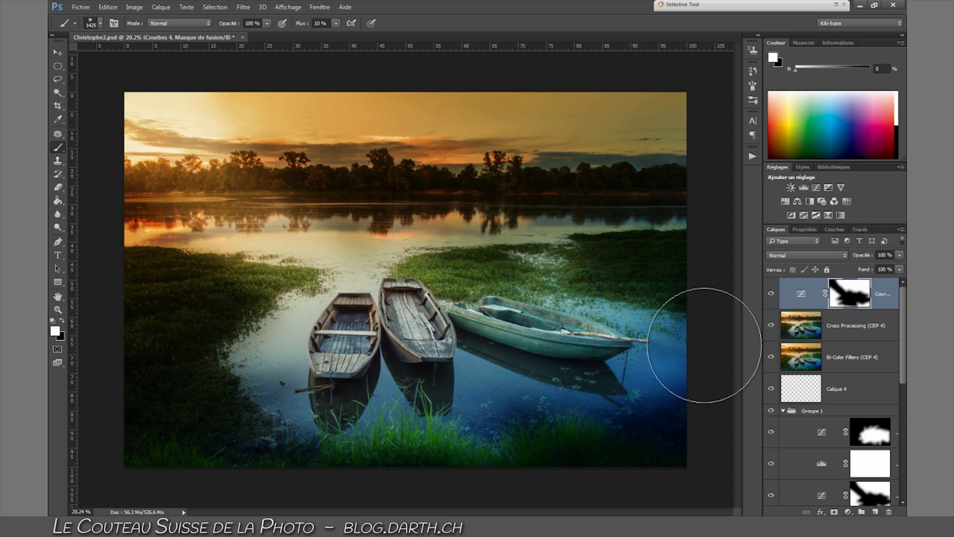
drag(863, 255, 841, 260)
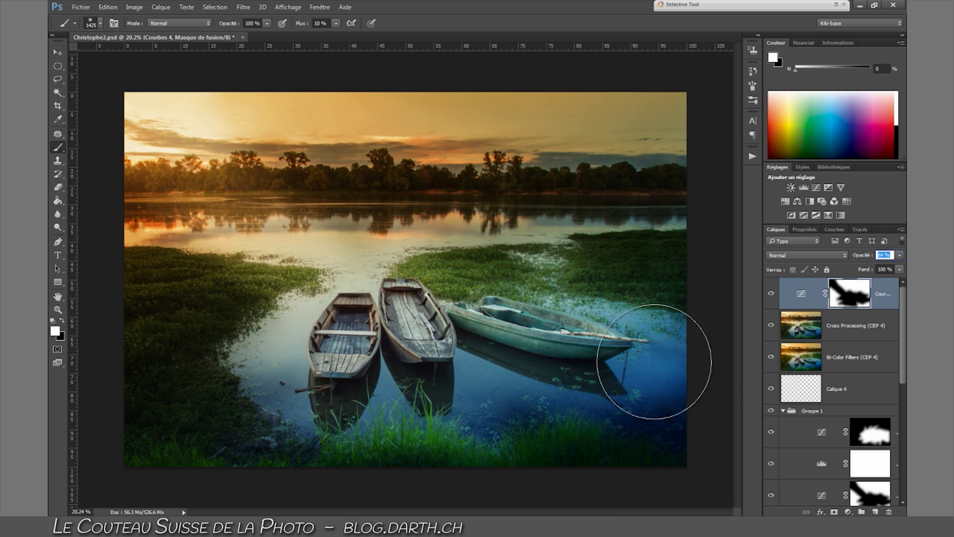
Step: Group all layers from the new Curves adjustment down to Arrière-plan copie, leaving only the original background outside
drag(903, 342, 895, 462)
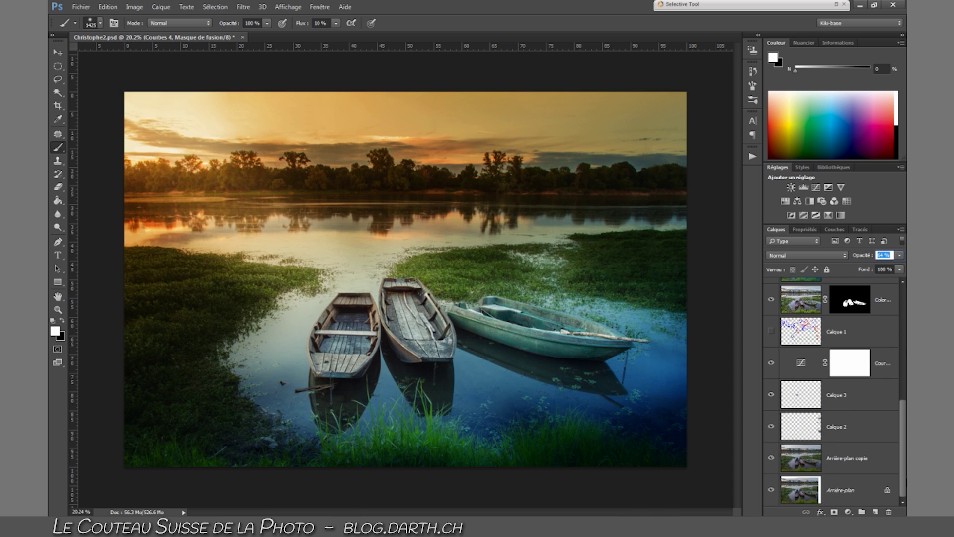
shift+click(863, 468)
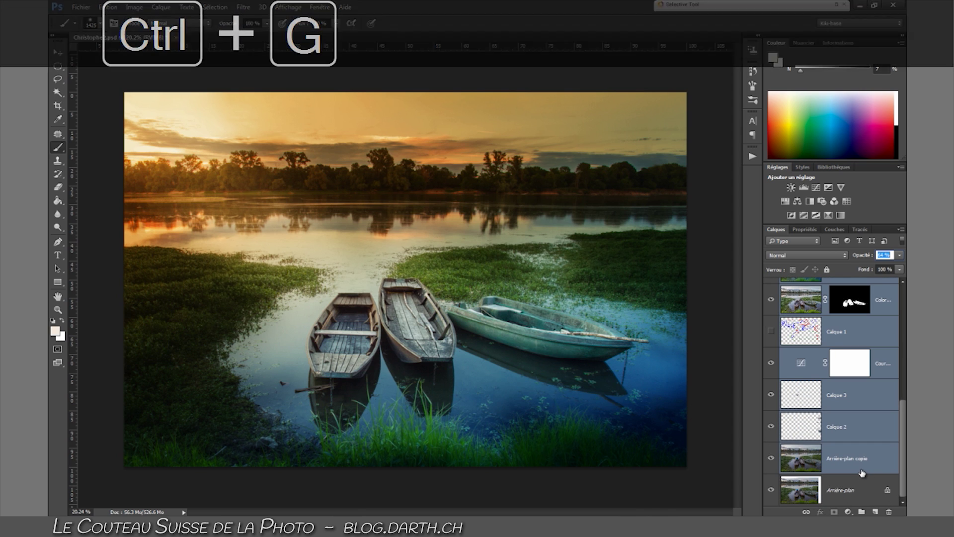
key(ctrl+g)
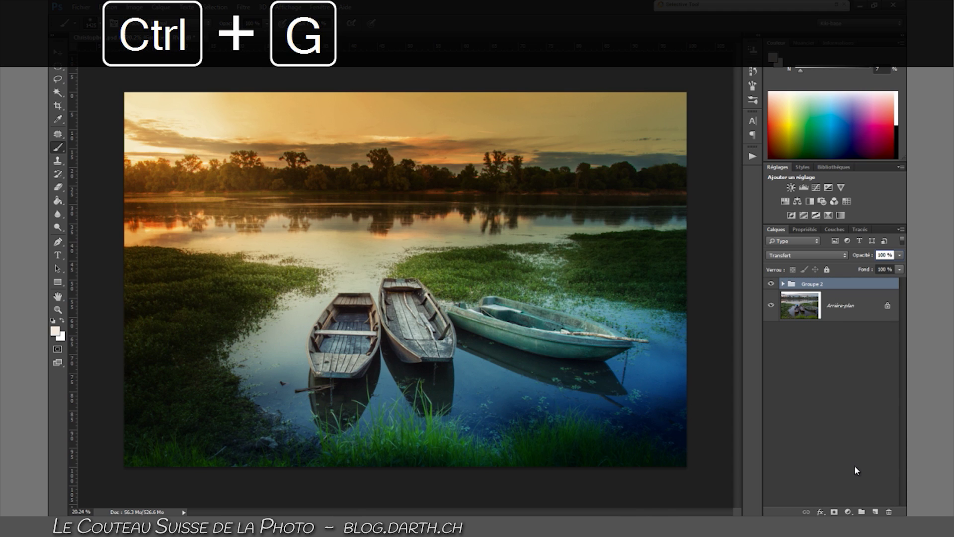
Step: Compare the original photo with the finished edit by repeatedly hiding and showing Groupe 2
click(770, 284)
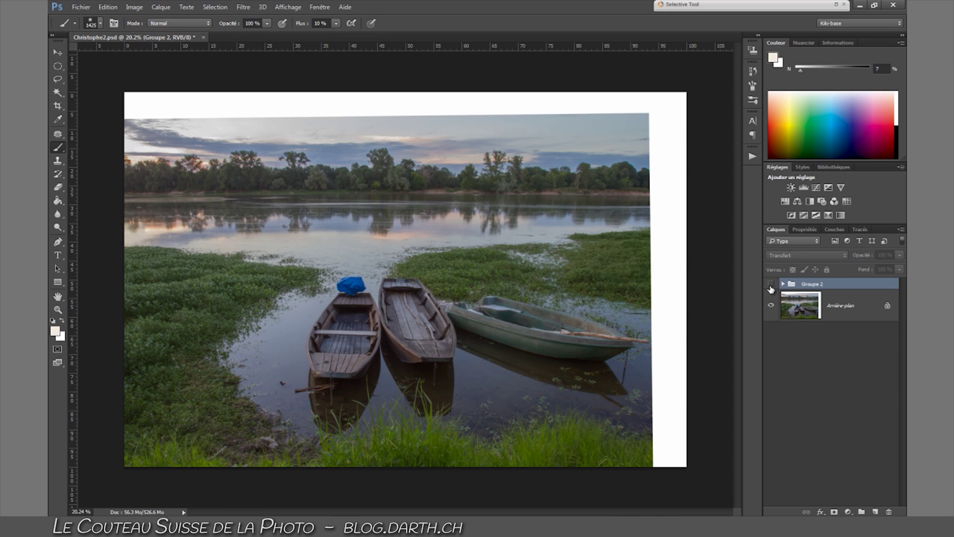
click(771, 286)
click(771, 287)
click(771, 286)
click(772, 287)
click(771, 286)
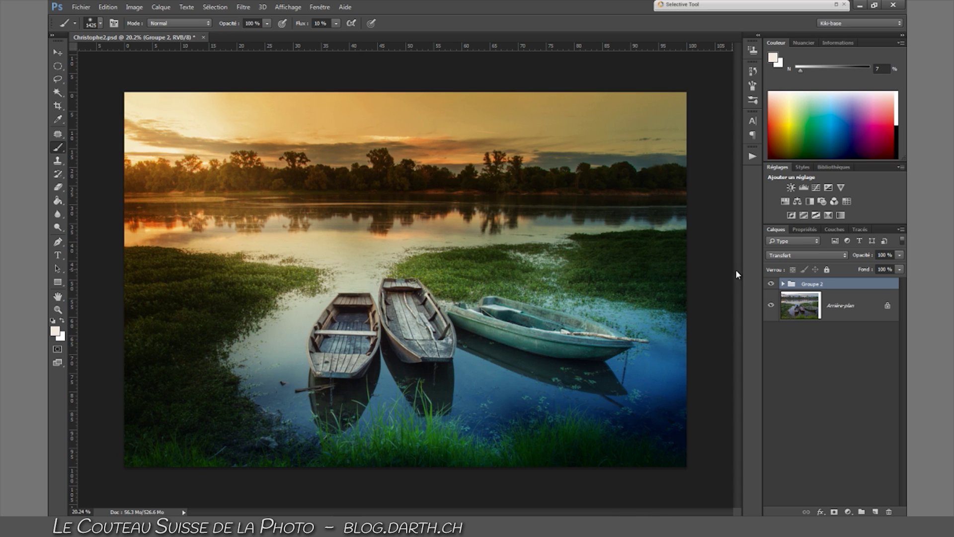
Step: Move the annotation layer Calque 1 out of Groupe 2 to the top of the stack, show it briefly over the image and hide it
click(783, 284)
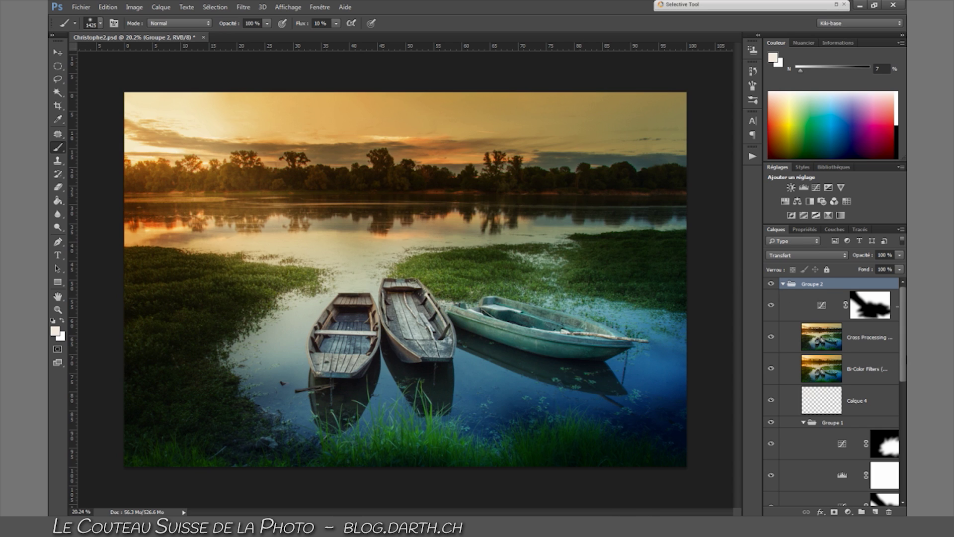
scroll(904, 348, down, 4)
drag(905, 422, 862, 290)
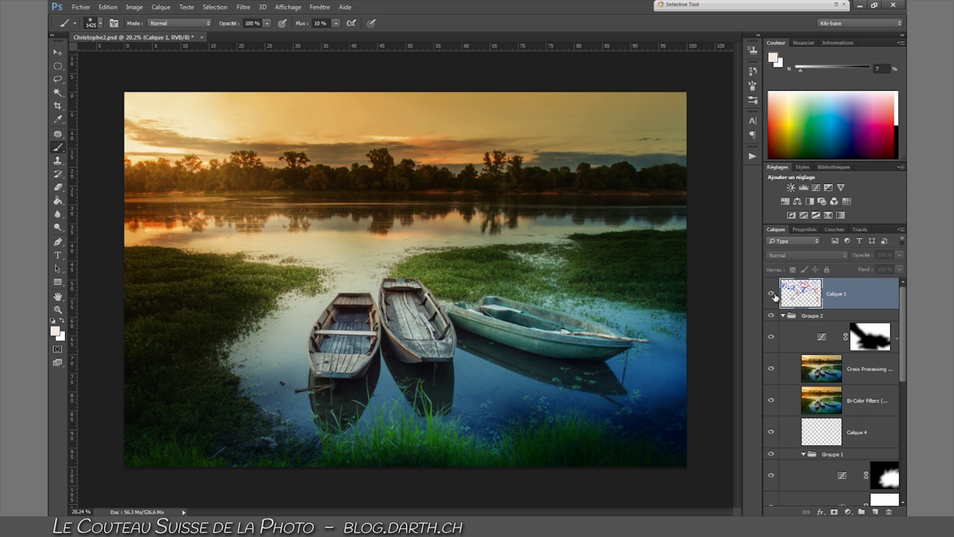
click(771, 293)
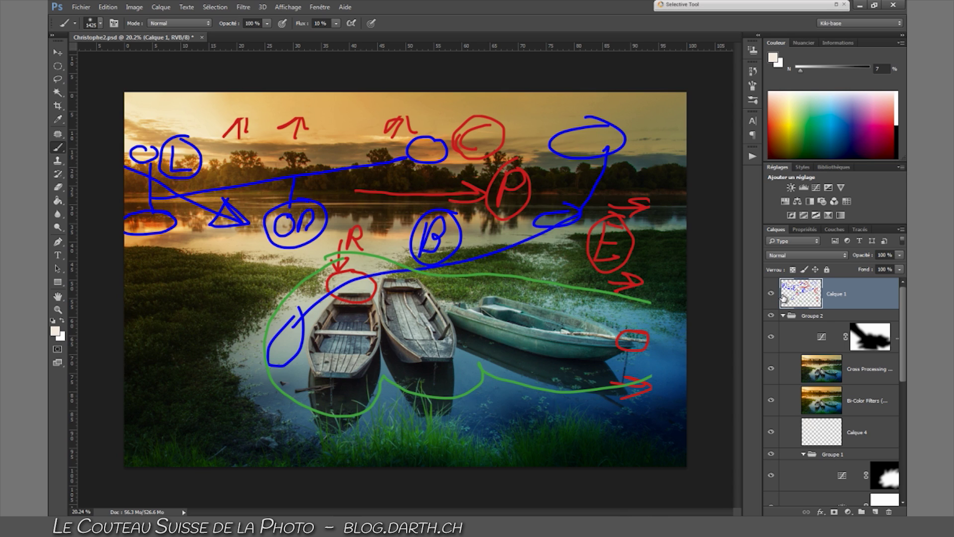
click(772, 295)
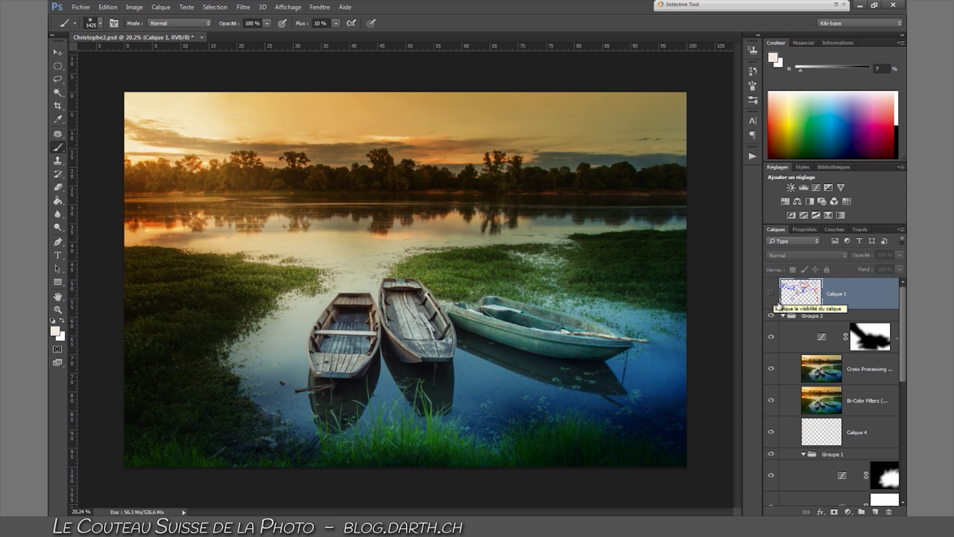